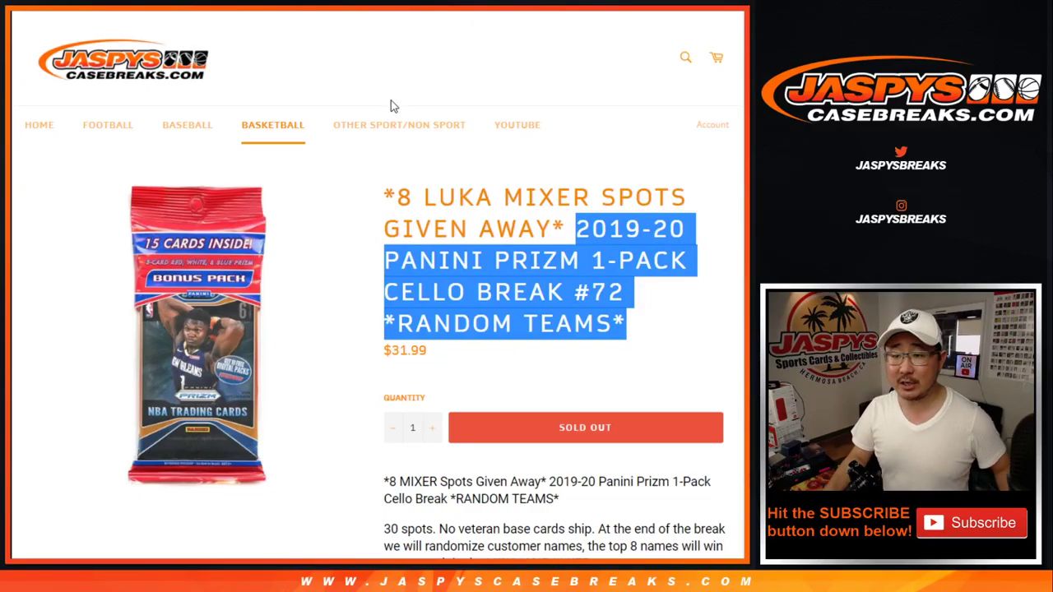
Highlight the break number #72 and '8 LUKA MIXER' in the Cello Break product title.
click(566, 229)
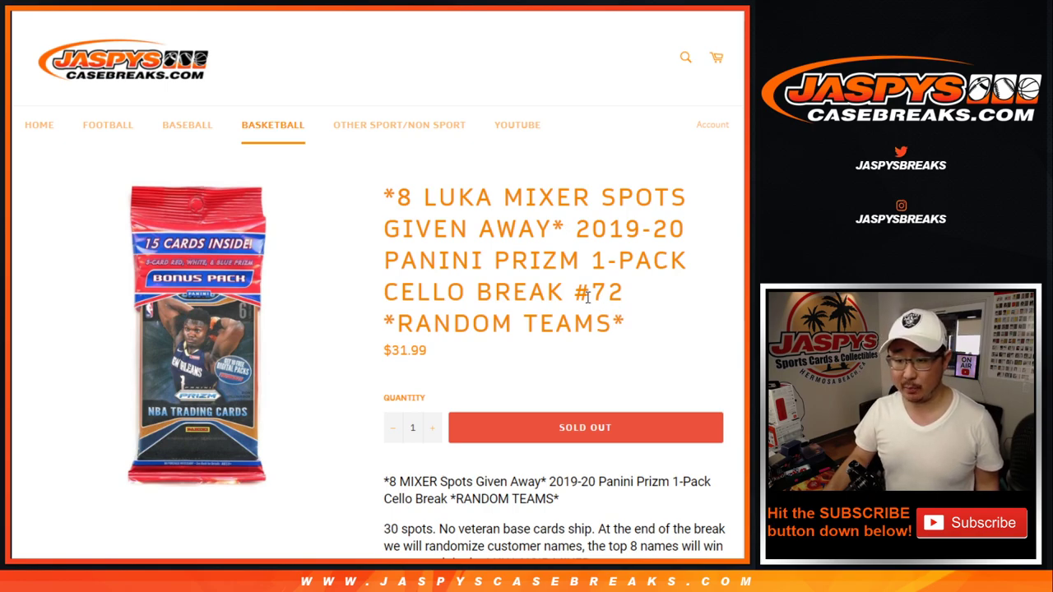
drag(574, 297, 623, 298)
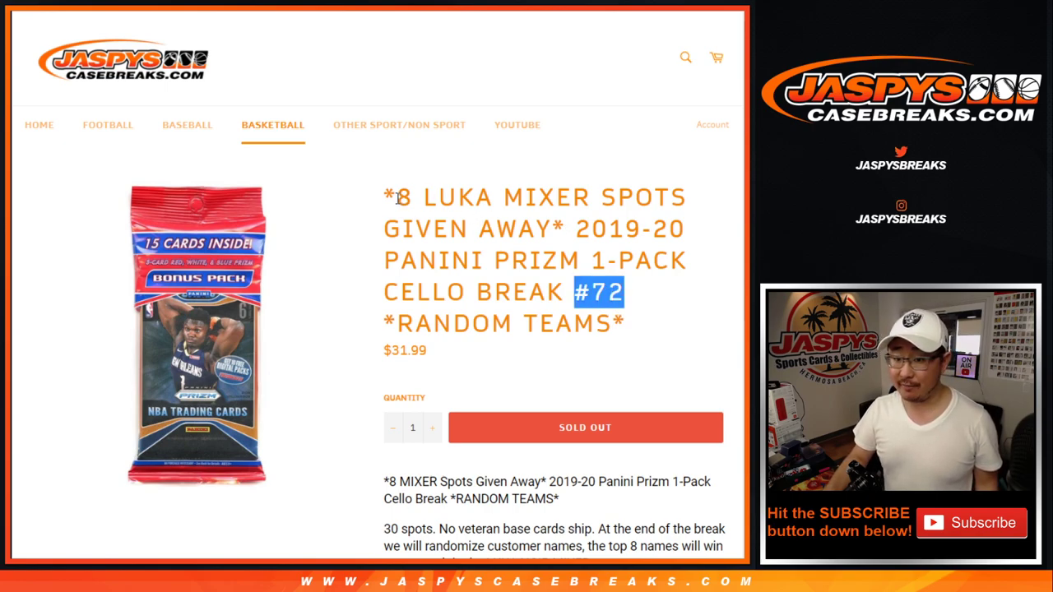
drag(398, 197, 588, 201)
click(586, 201)
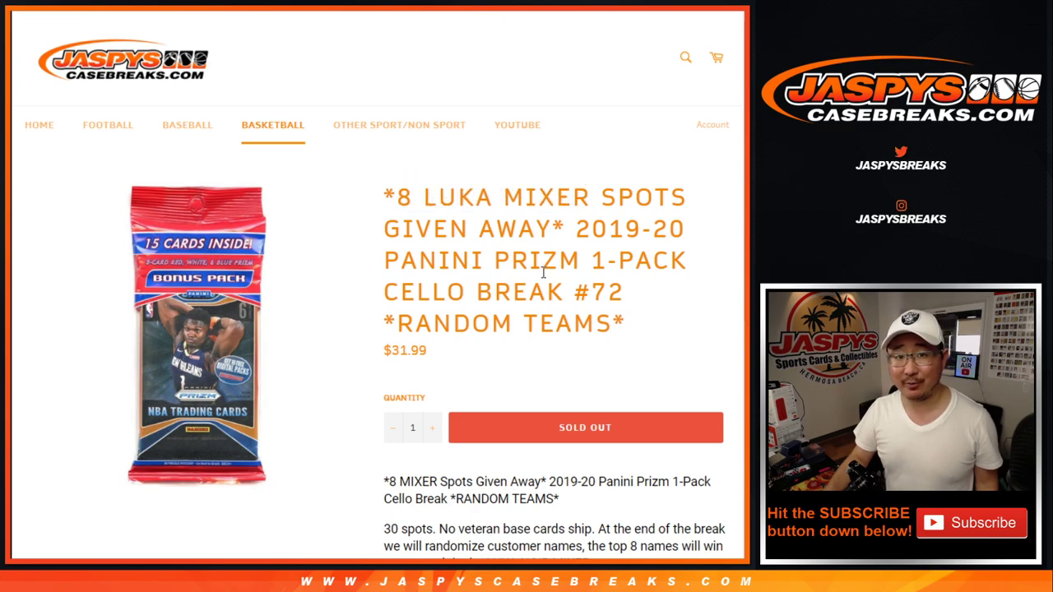
Highlight the mixer wording in the listing description, then bring up the RANDOM.ORG names list.
scroll(542, 274, down, 3)
mouse_move(435, 312)
mouse_down()
mouse_move(586, 331)
mouse_move(621, 349)
mouse_up()
click(621, 349)
scroll(620, 350, up, 3)
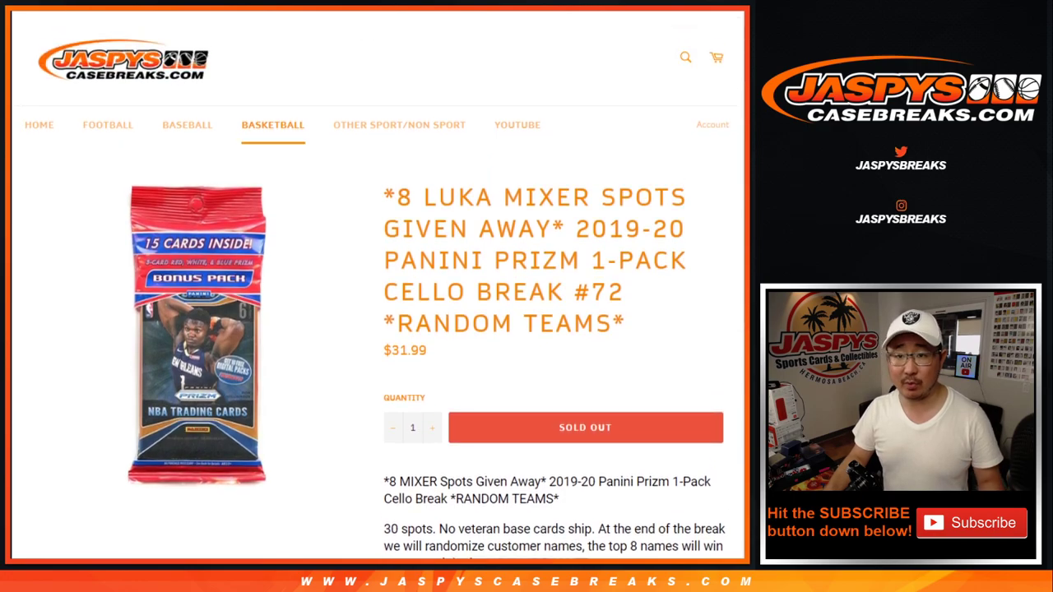
key(ctrl+Tab)
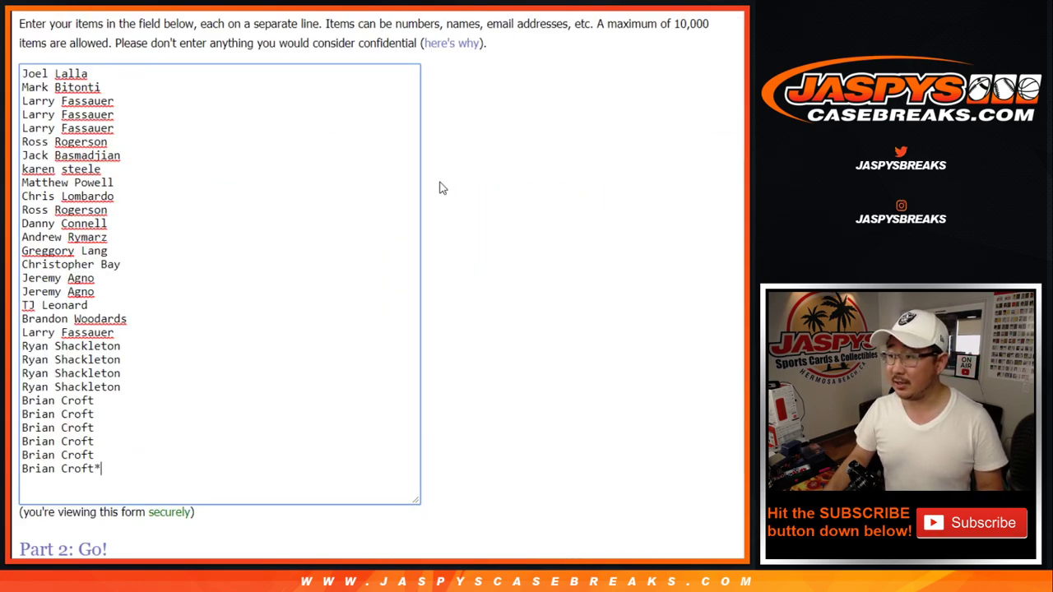
Roll two dice in the RANDOM.ORG dice roller and return to the customer names list.
key(ctrl+Tab)
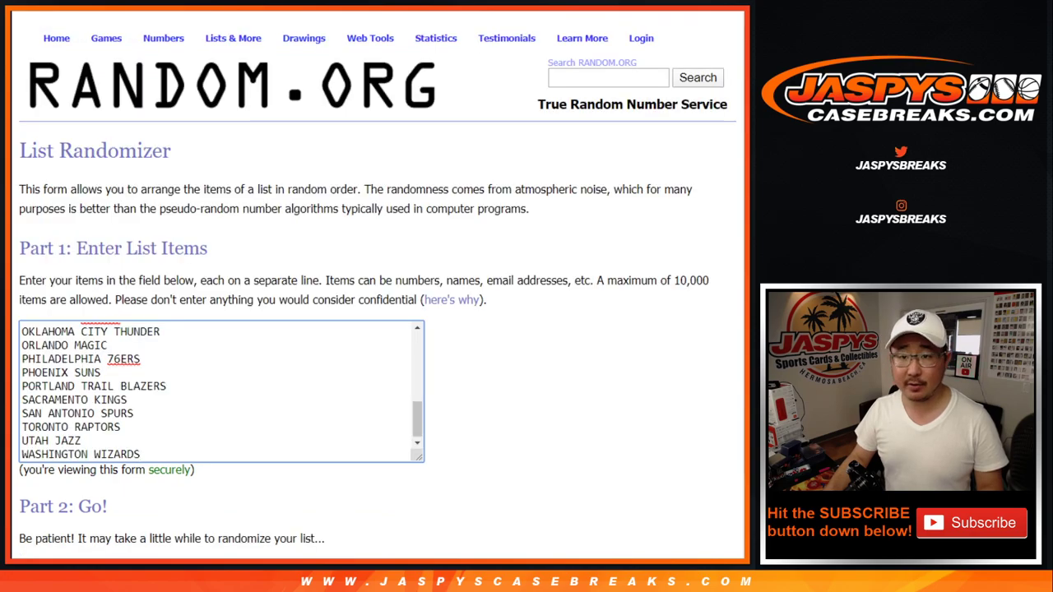
key(ctrl+Tab)
click(40, 270)
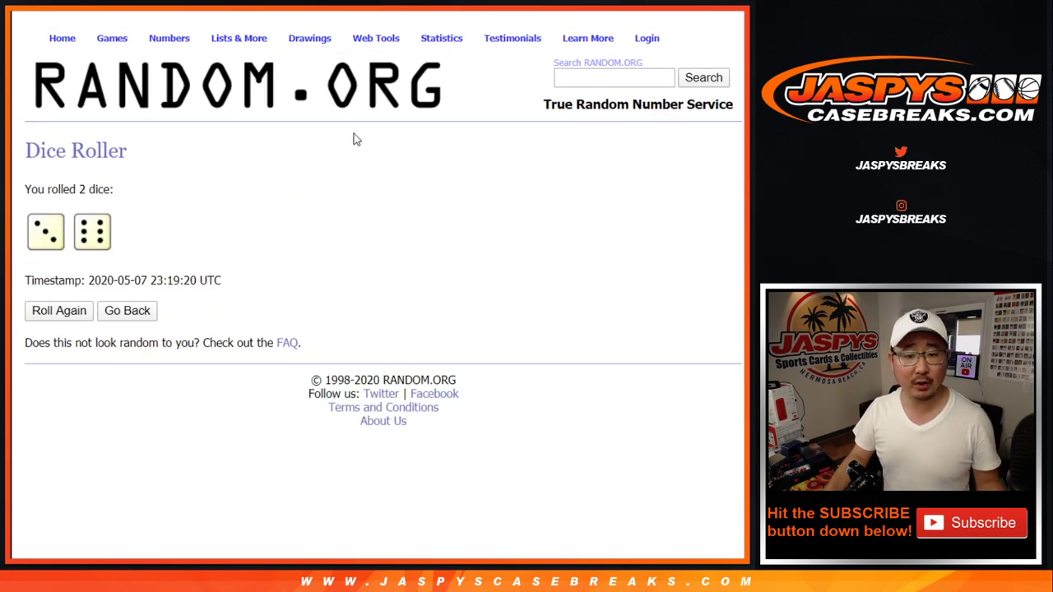
key(ctrl+Tab)
Shuffle the 30 customer names nine times using Randomize and Again!
scroll(521, 178, down, 3)
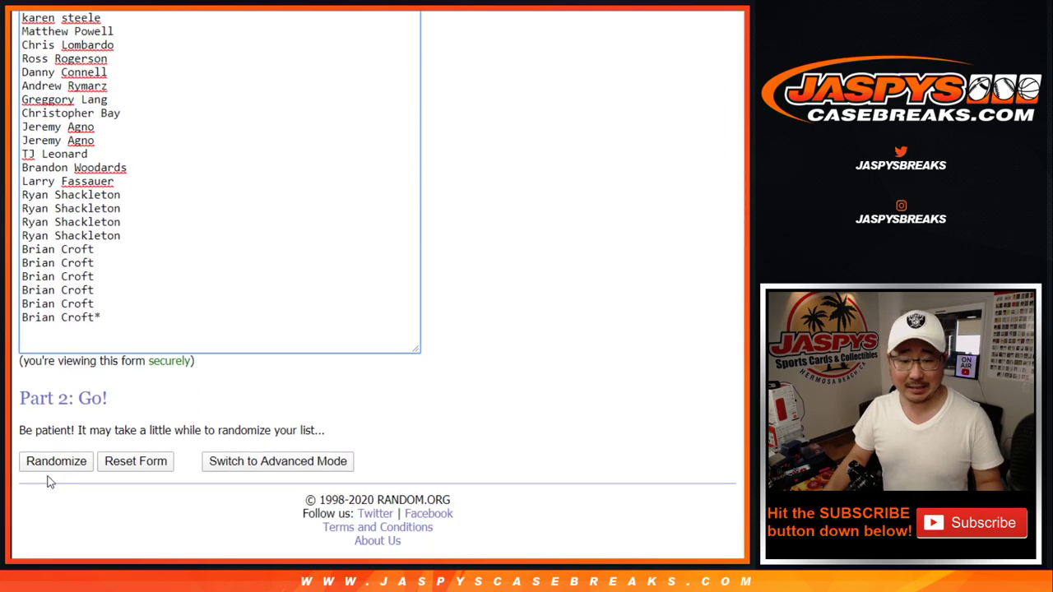
click(56, 462)
scroll(35, 467, down, 3)
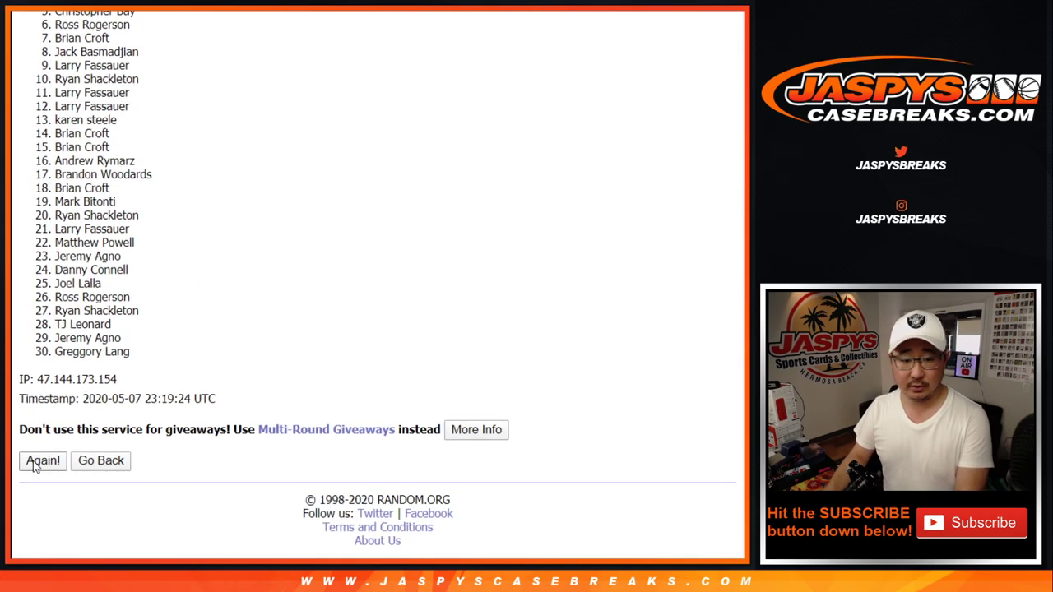
click(34, 466)
click(34, 466)
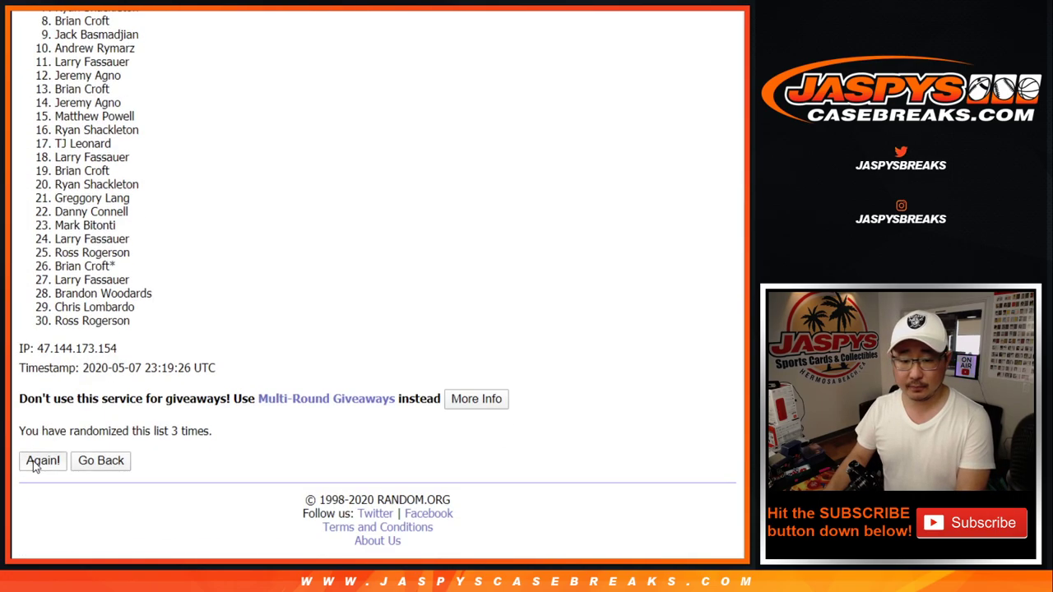
click(35, 466)
click(35, 466)
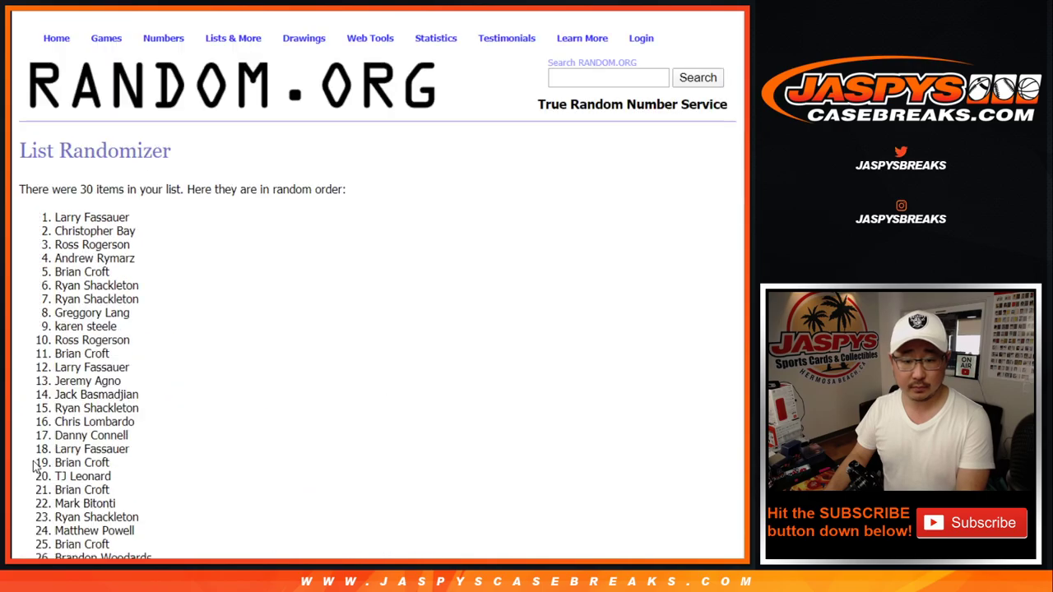
click(35, 466)
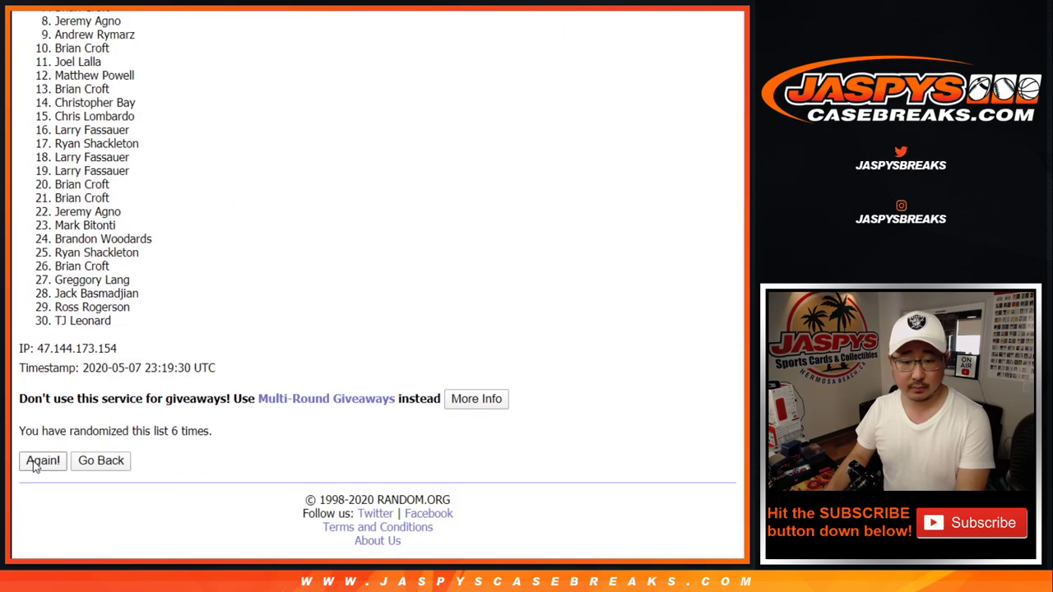
click(34, 466)
click(34, 467)
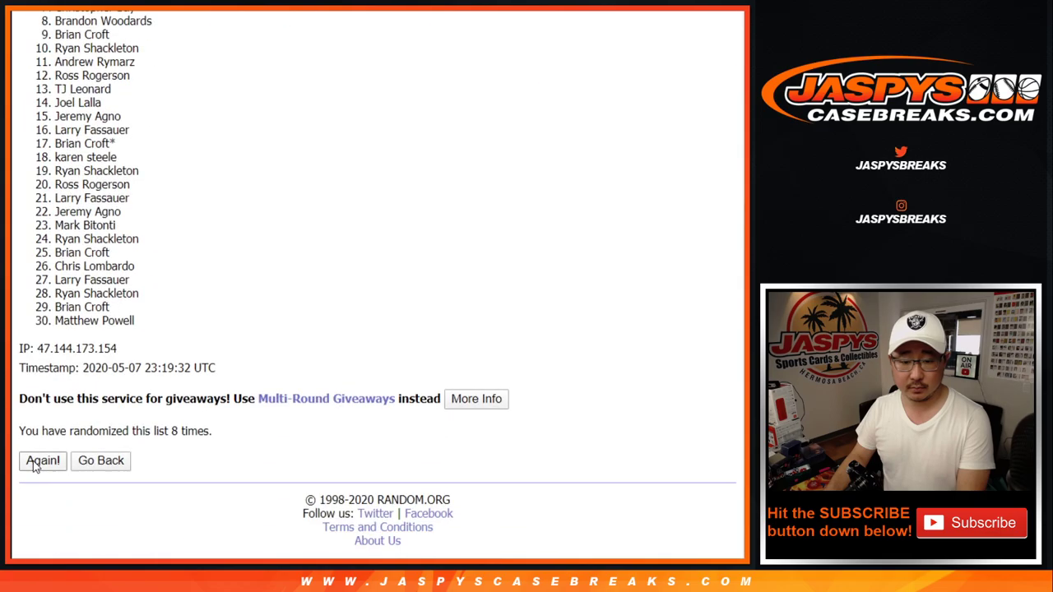
key(Return)
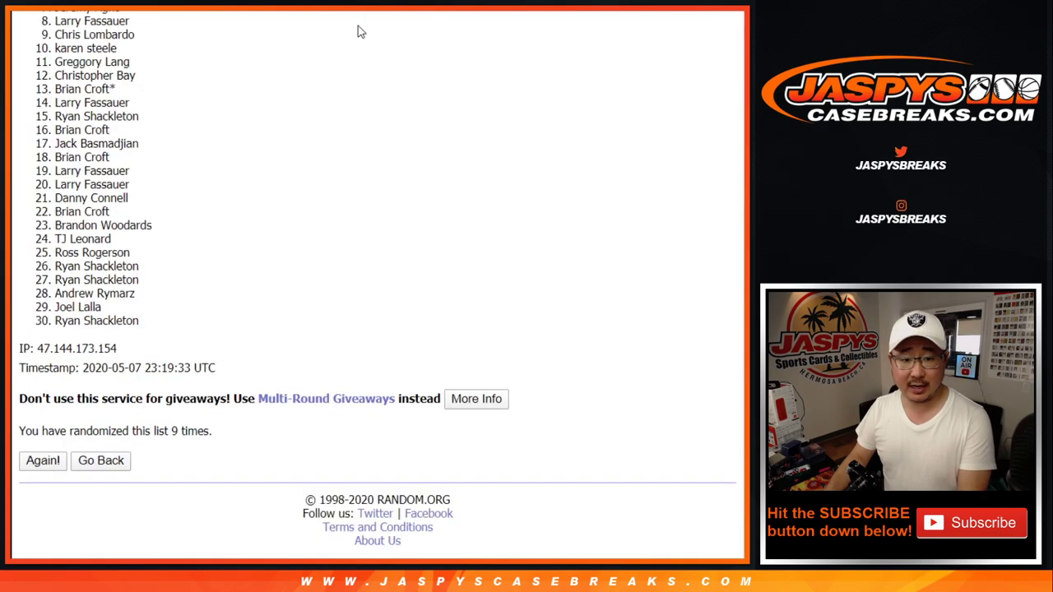
Copy the shuffled names and paste them into column A starting at cell A1.
scroll(122, 277, up, 10)
mouse_move(55, 213)
mouse_down()
mouse_move(158, 501)
mouse_move(133, 293)
mouse_move(133, 306)
mouse_up()
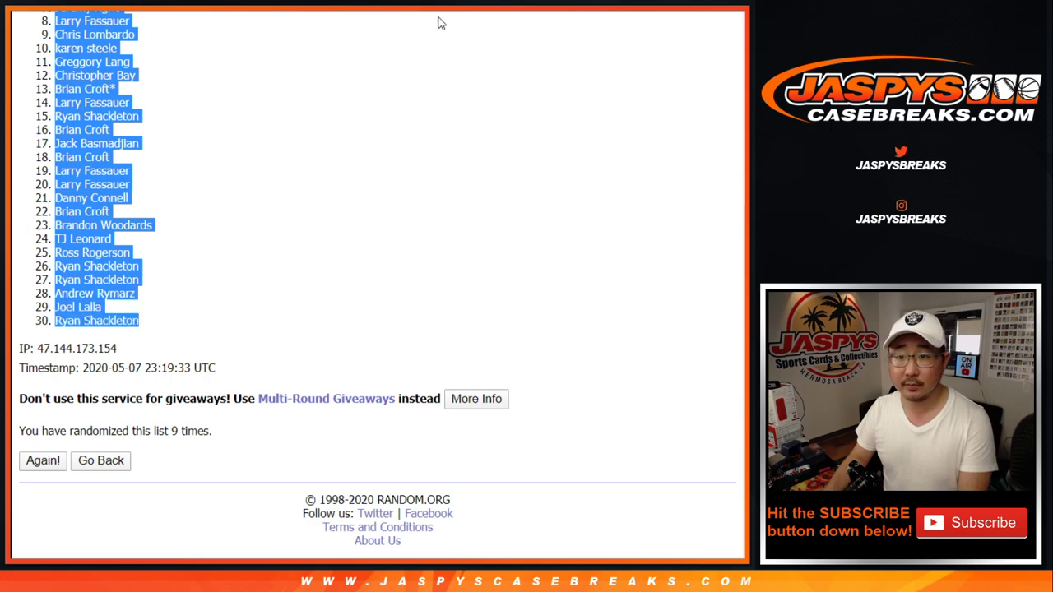
key(ctrl+Tab)
right_click(91, 136)
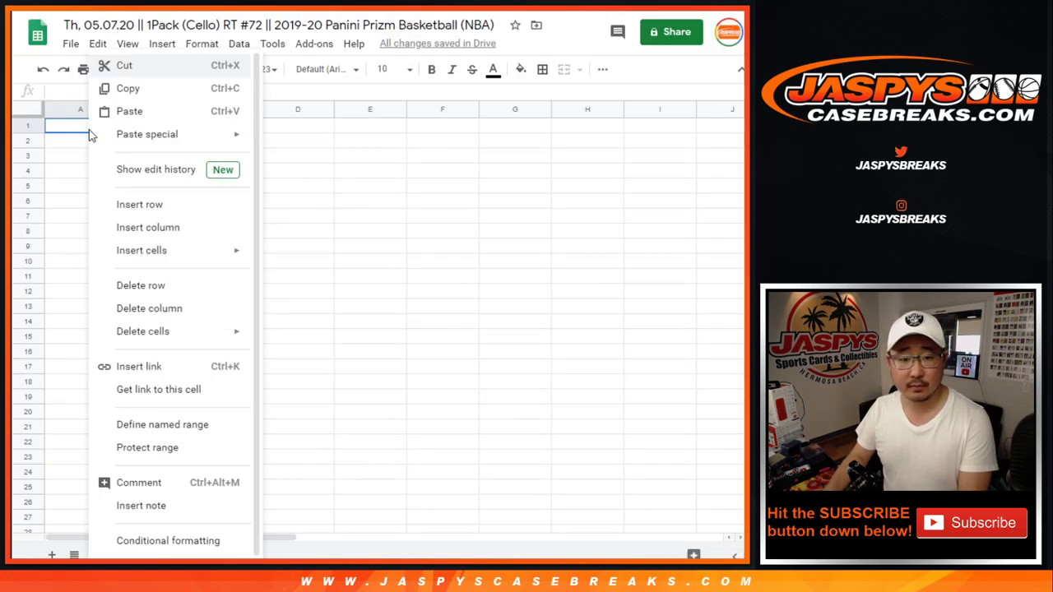
click(129, 111)
Bring up the RANDOM.ORG list of 30 NBA teams.
key(ctrl+Tab)
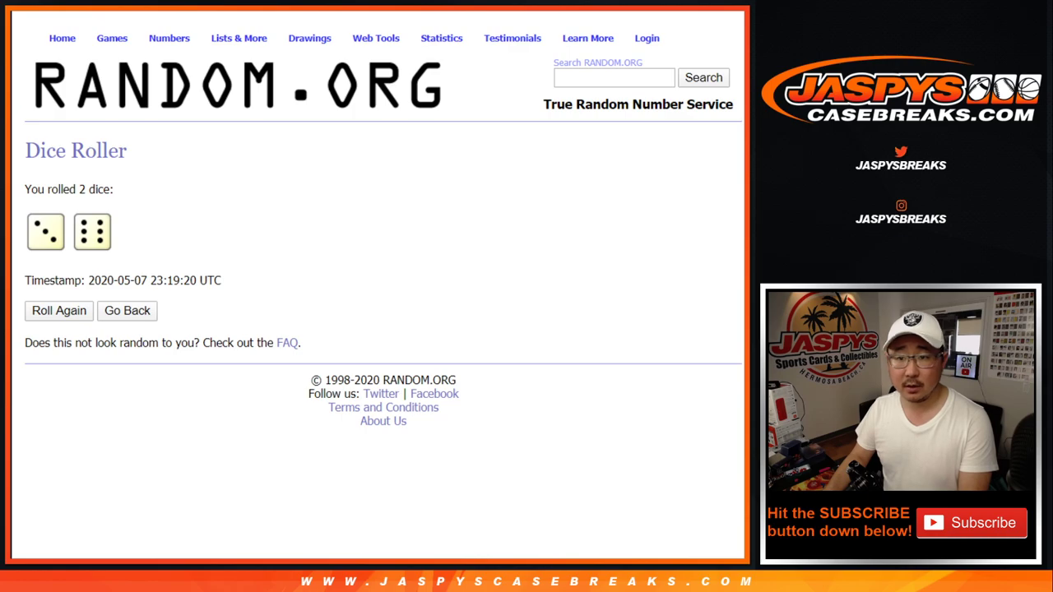
key(ctrl+Tab)
scroll(107, 406, down, 2)
Shuffle the 30 NBA teams nine times using Randomize and Again!
click(51, 461)
click(50, 462)
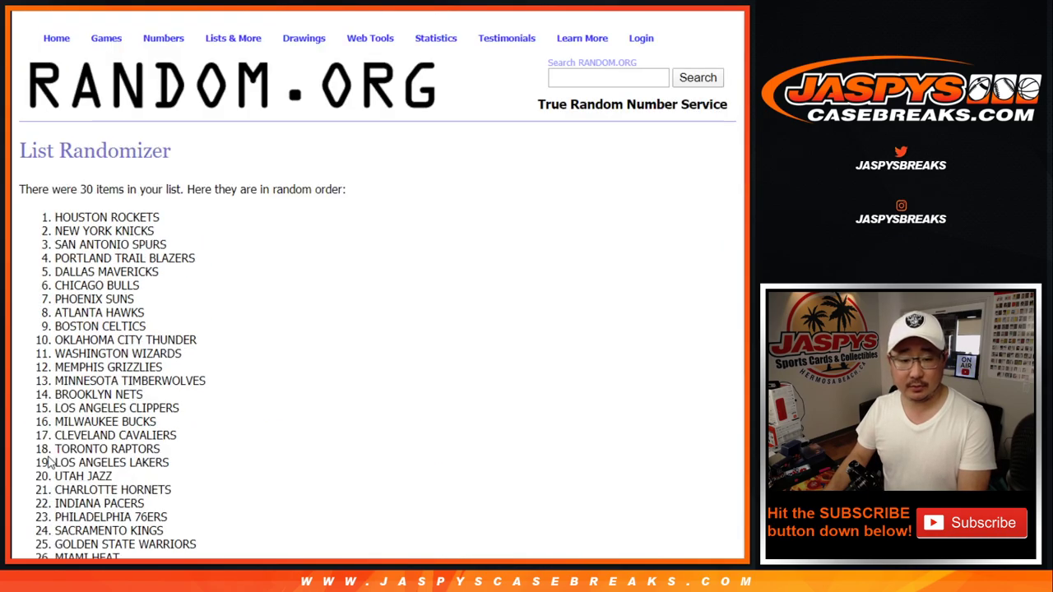
click(51, 463)
click(51, 463)
click(51, 463)
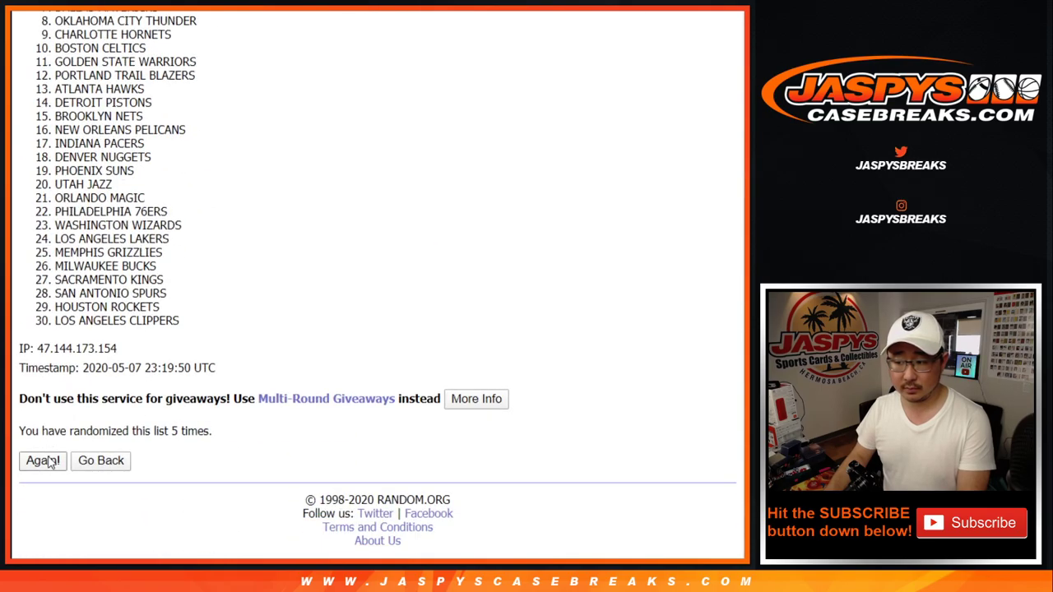
click(51, 463)
click(51, 463)
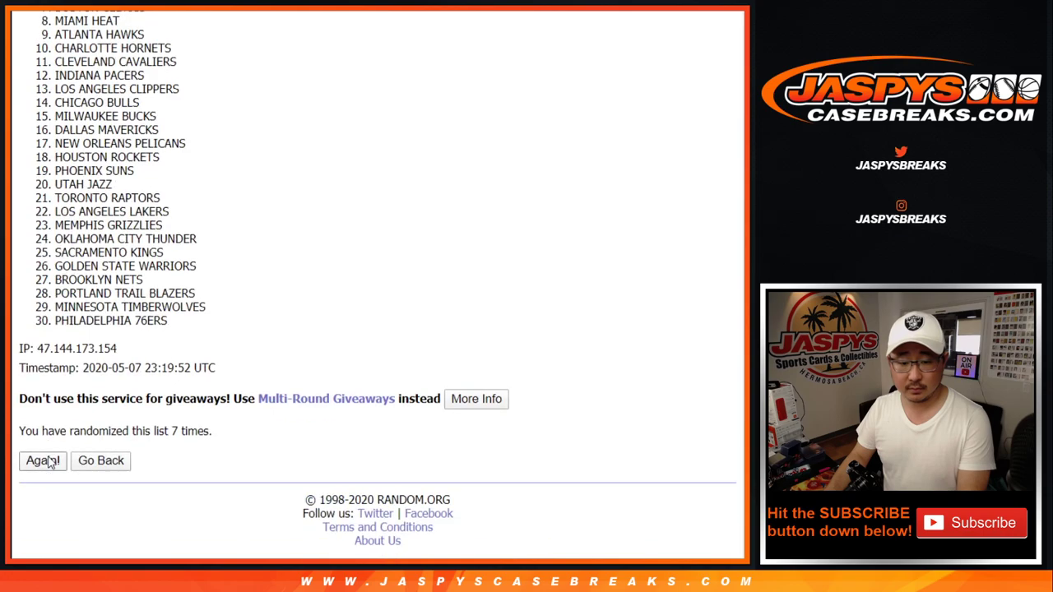
click(51, 463)
click(51, 463)
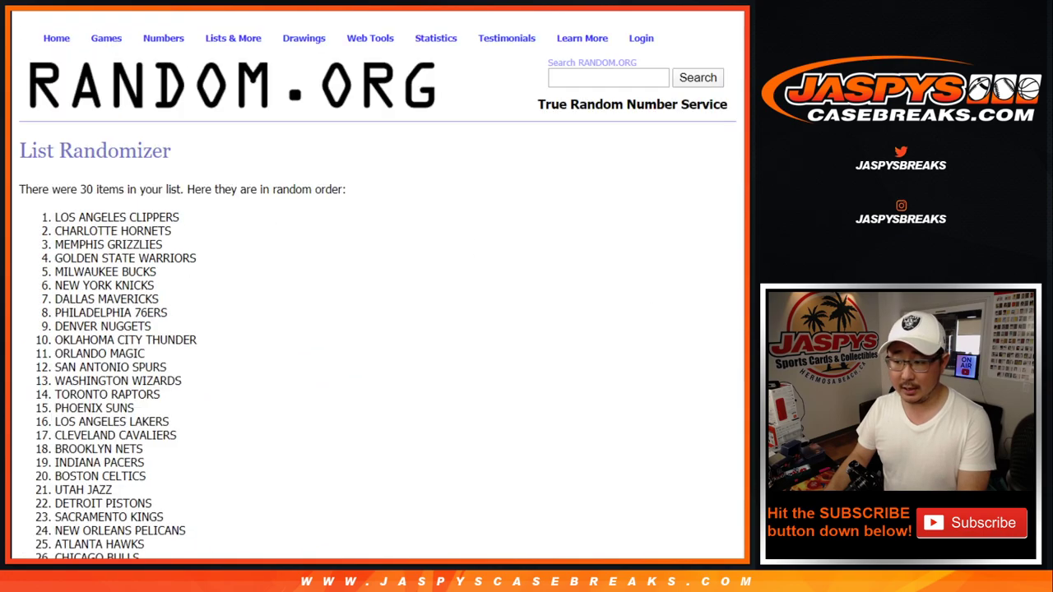
Copy all 30 shuffled teams into column B from cell B1, then select the whole sheet.
scroll(207, 213, up, 5)
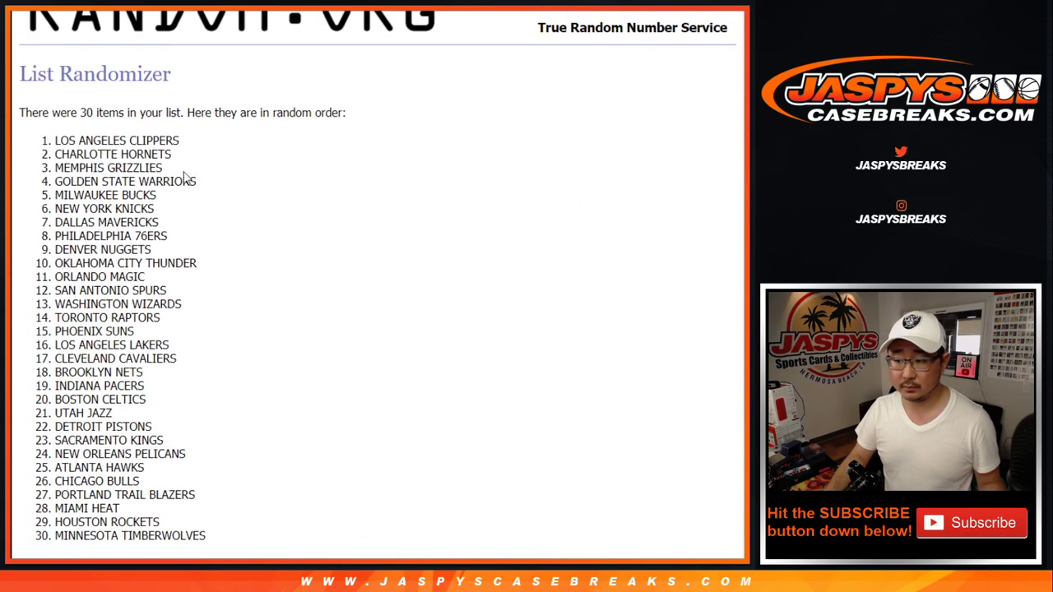
mouse_move(57, 139)
mouse_down()
mouse_move(207, 534)
mouse_move(135, 290)
mouse_up()
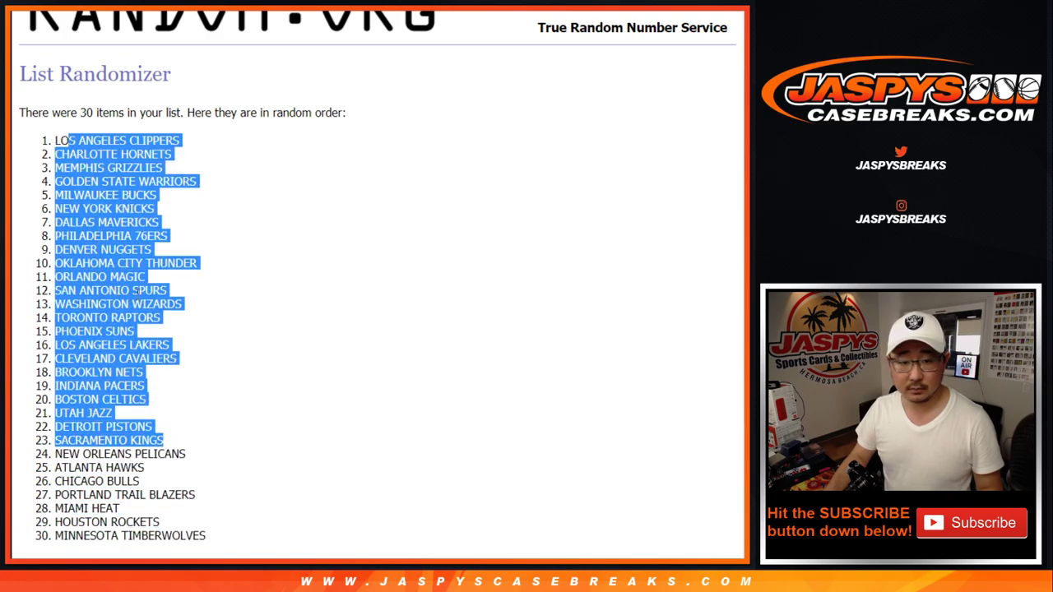
click(49, 142)
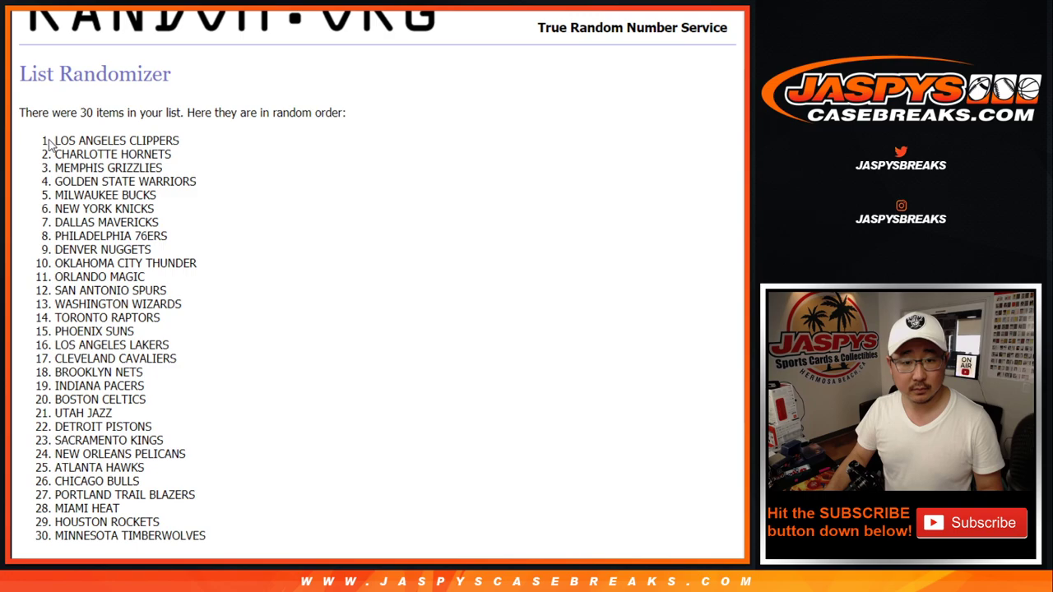
drag(56, 141, 220, 534)
scroll(318, 301, down, 3)
scroll(174, 217, up, 2)
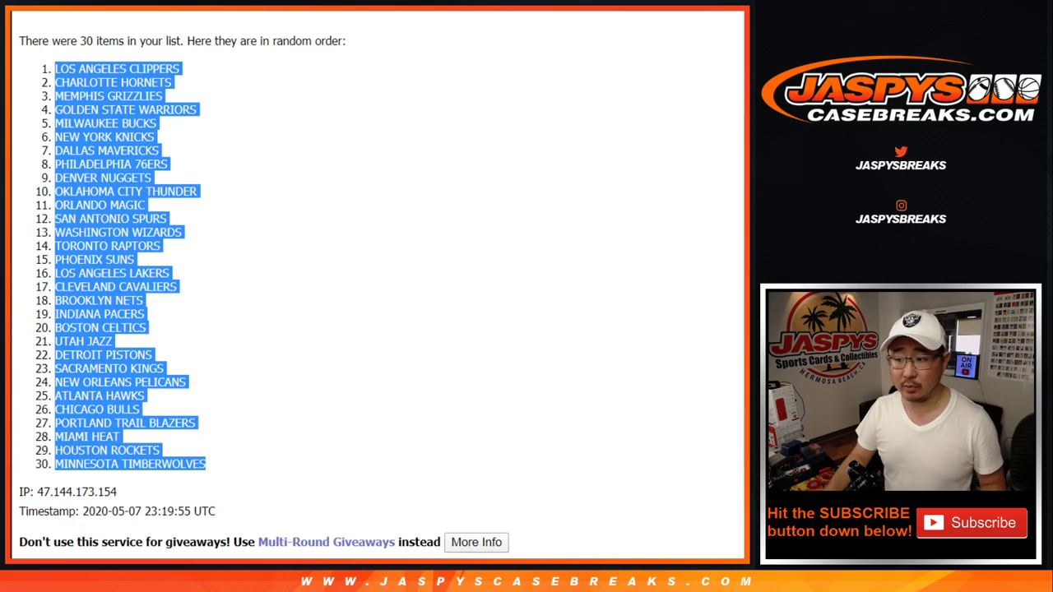
key(ctrl+c)
key(alt+Tab)
click(158, 130)
key(ctrl+v)
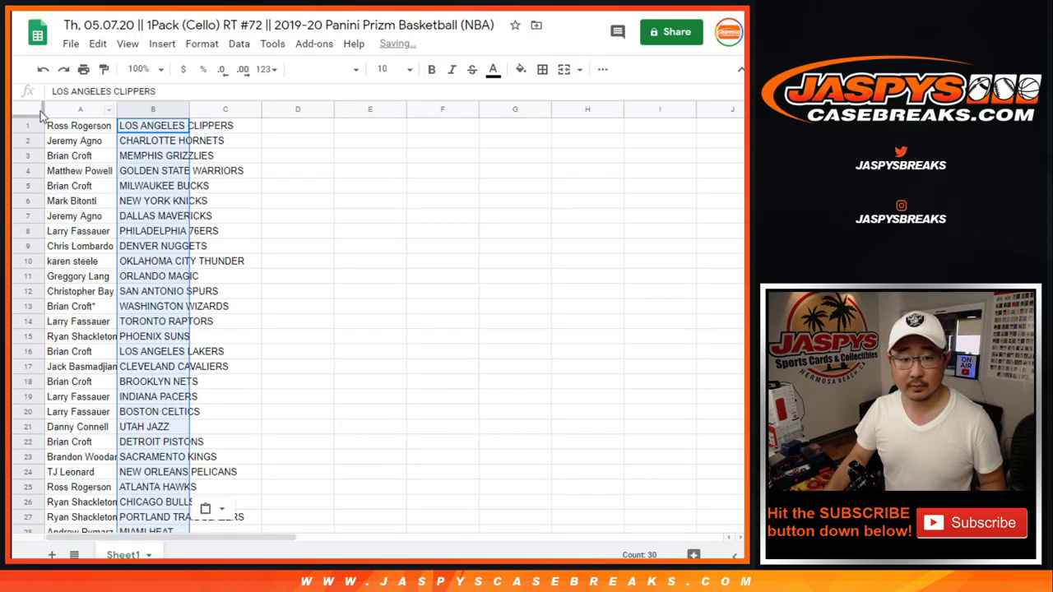
click(40, 111)
click(325, 70)
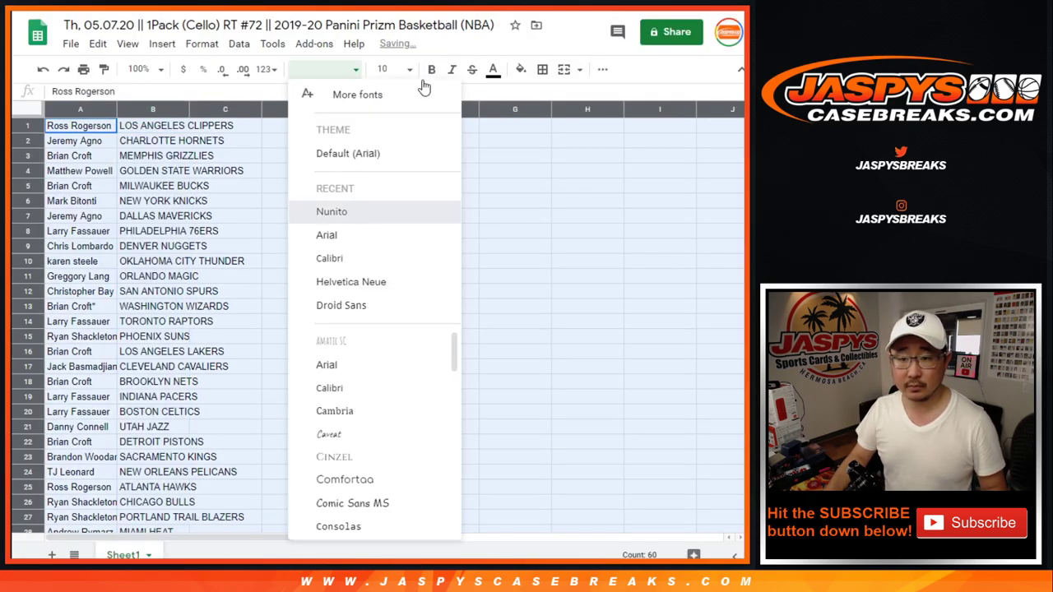
Set the sheet text size to 12, auto-fit column A, and zoom to 125%.
click(395, 72)
click(390, 230)
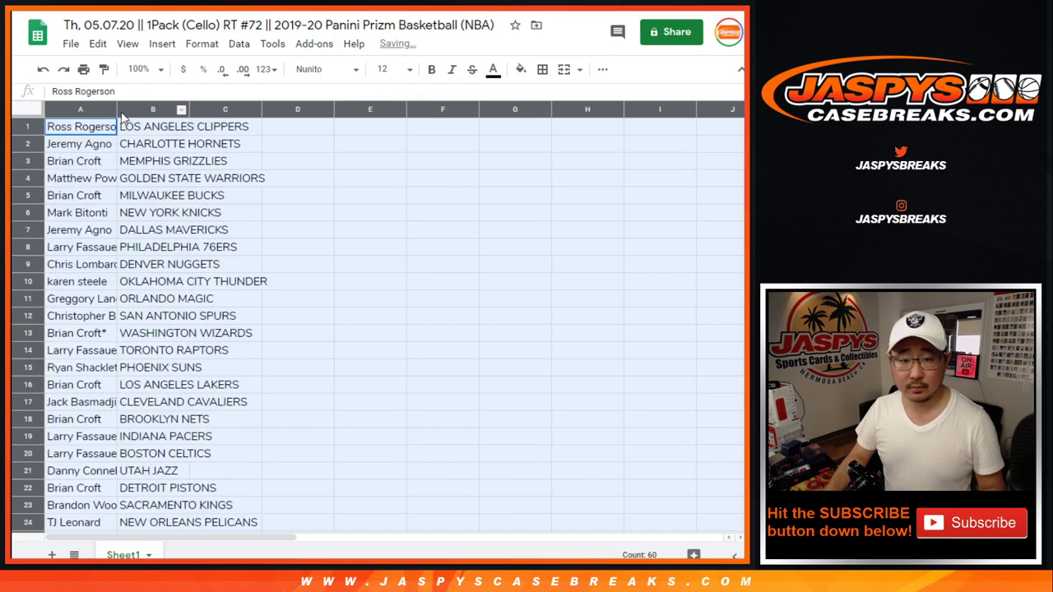
double_click(117, 109)
click(140, 69)
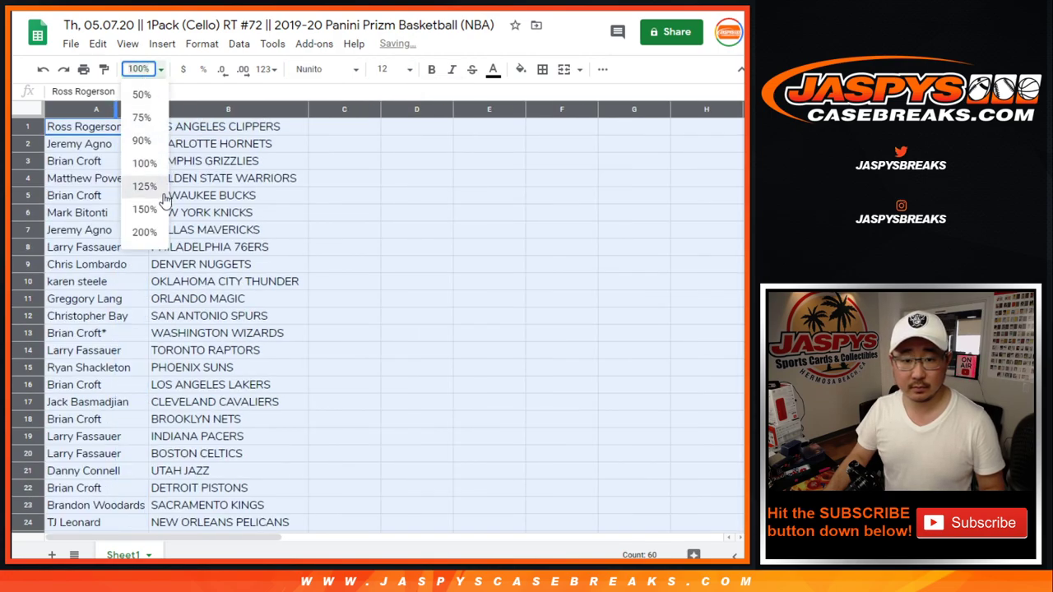
click(163, 194)
click(168, 141)
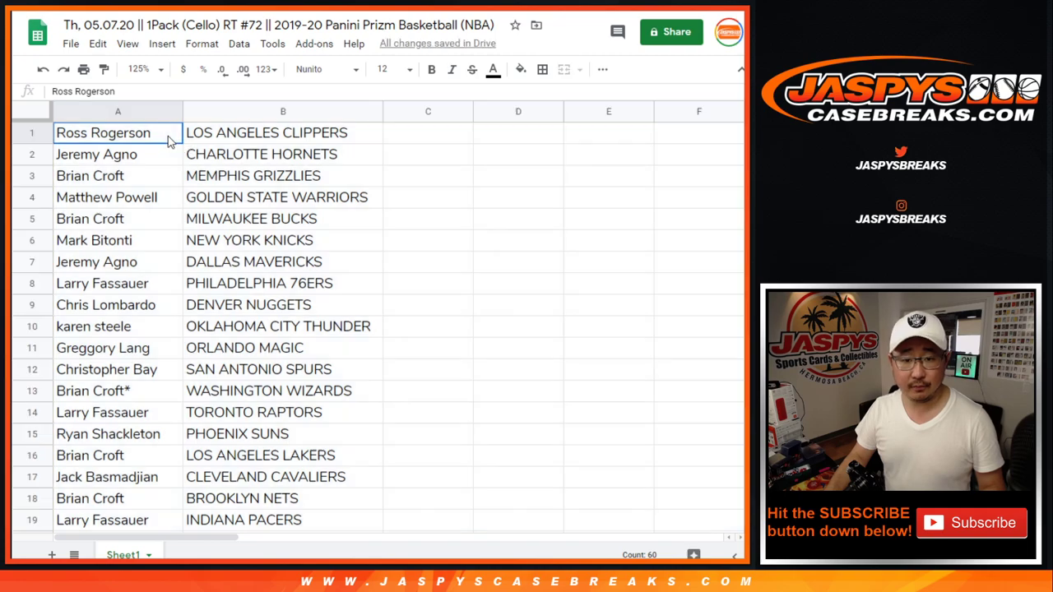
Select the name-team pairs in rows 1–30 and zoom back out to 75%.
shift+click(232, 442)
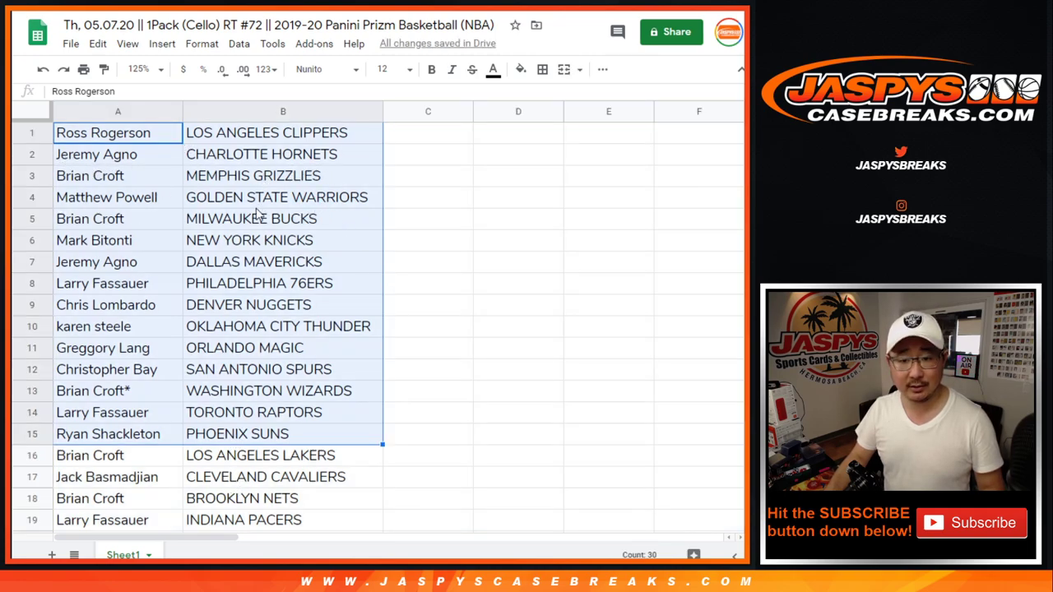
scroll(159, 348, down, 4)
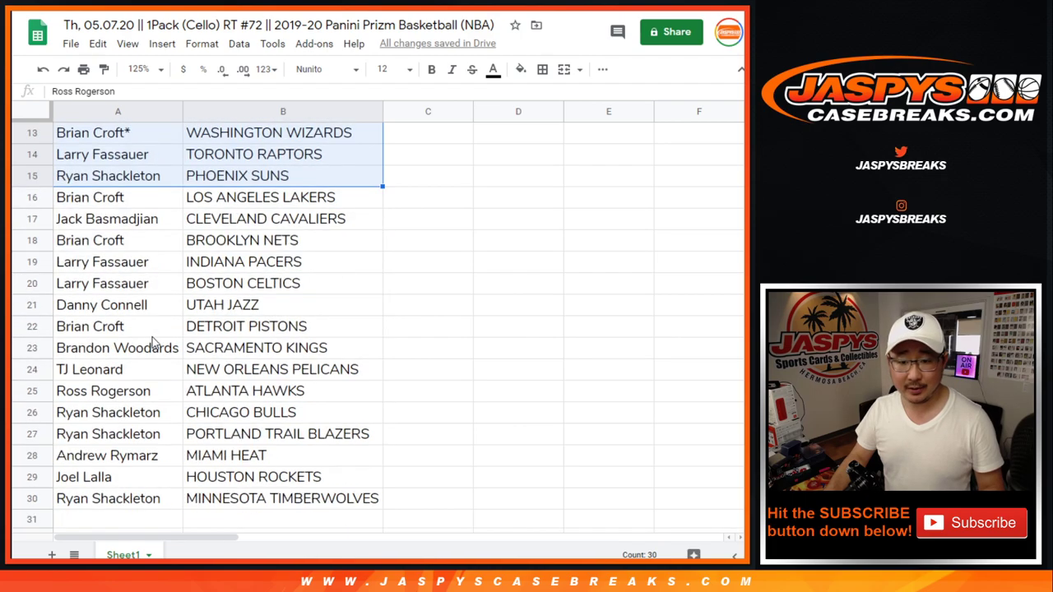
click(146, 203)
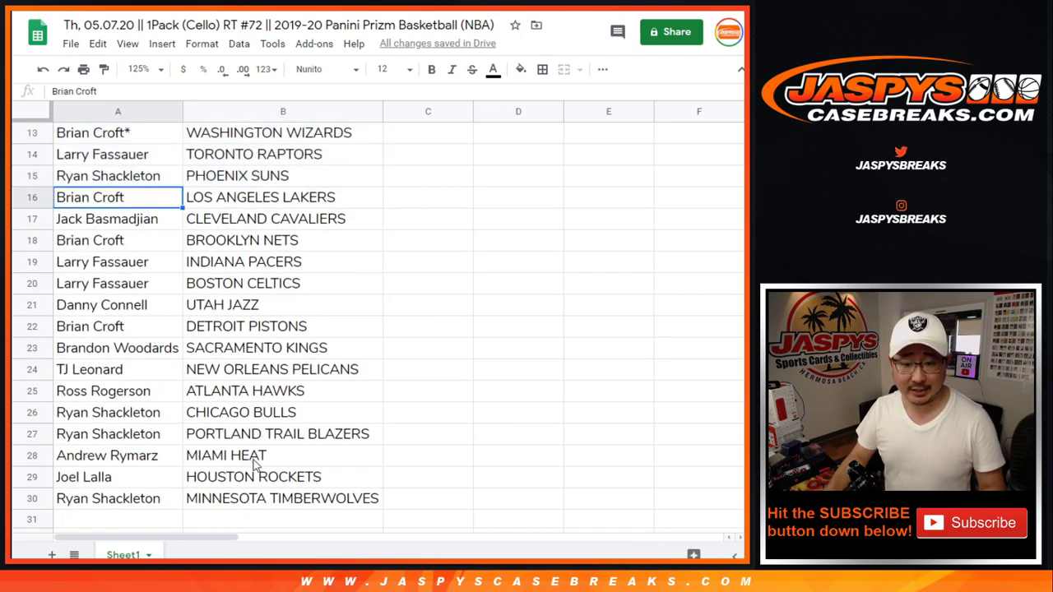
shift+click(232, 498)
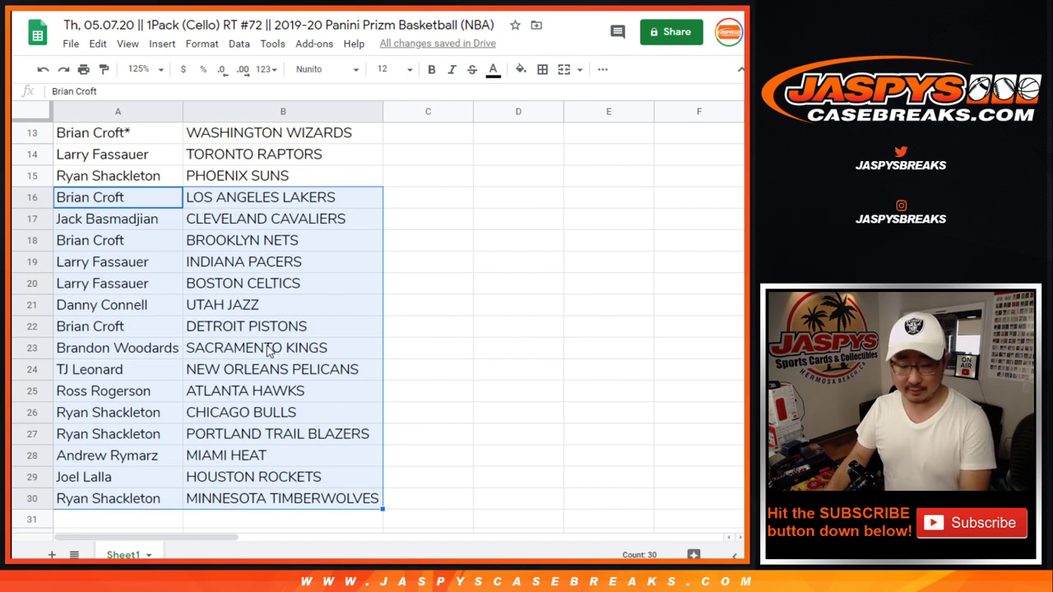
scroll(268, 349, up, 4)
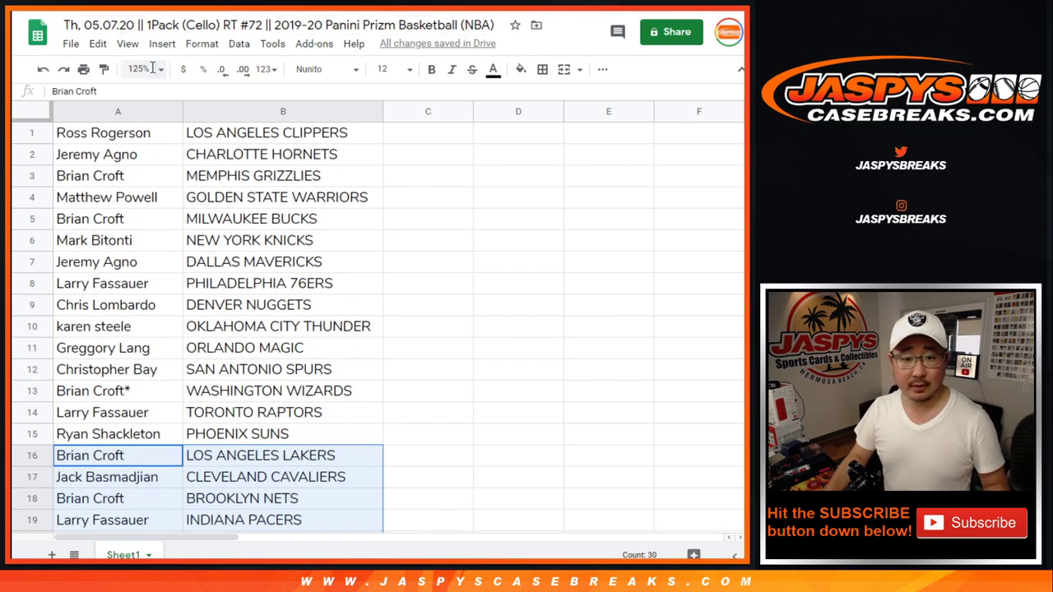
click(152, 68)
click(140, 112)
Sort the rows by column B so teams run A to Z.
click(174, 107)
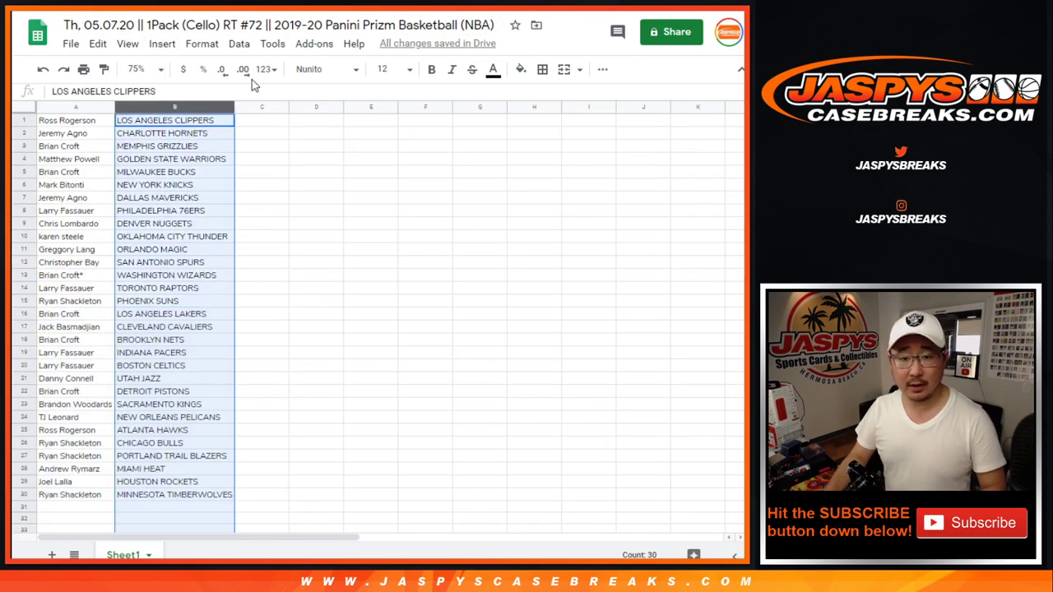
click(238, 44)
click(391, 121)
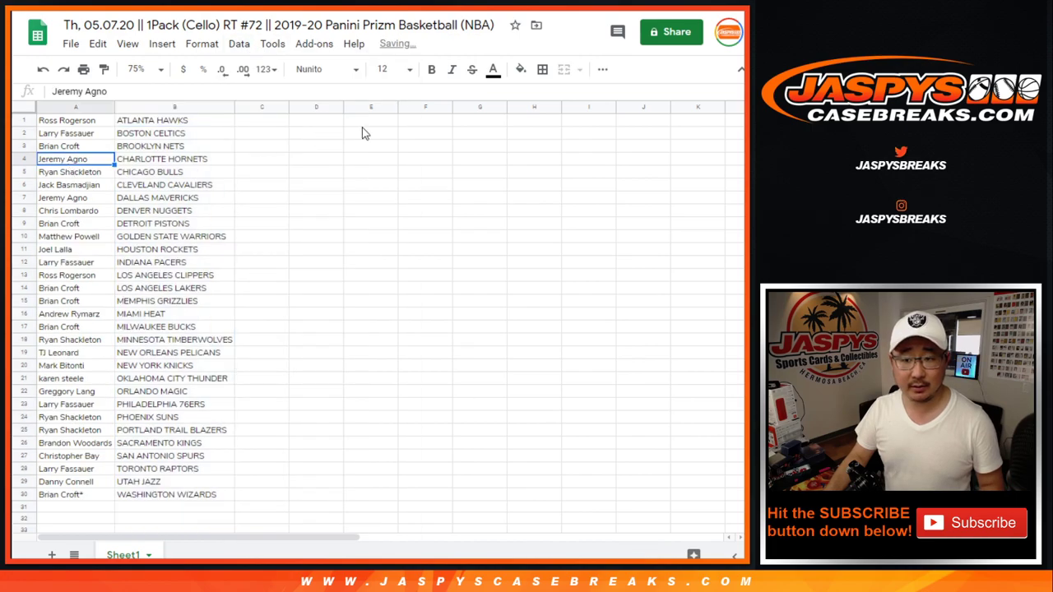
click(602, 69)
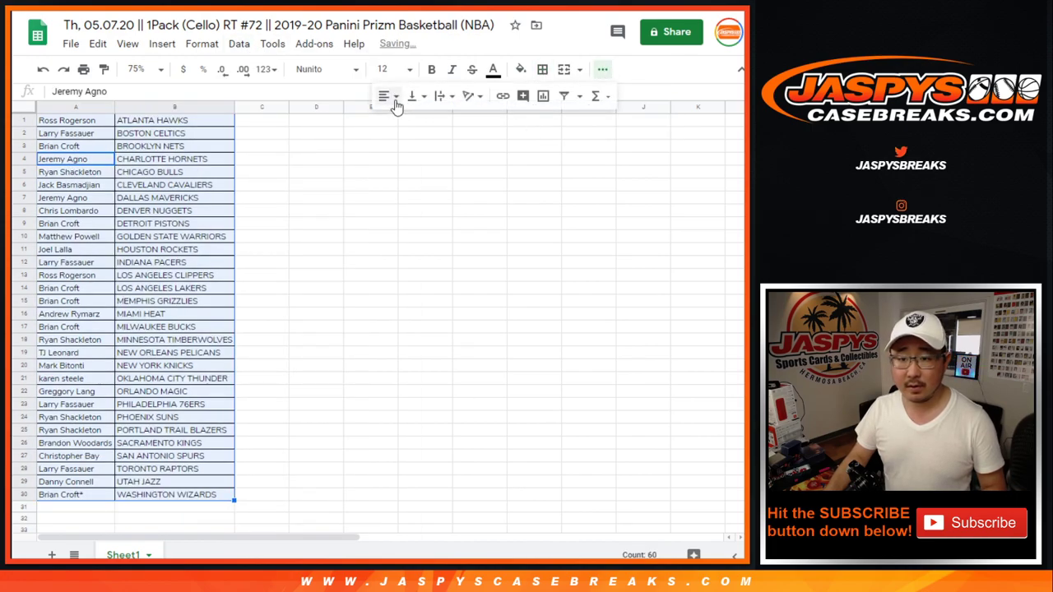
Center-align the names and teams, then print in portrait with a Workbook title header.
click(395, 96)
click(404, 122)
click(83, 69)
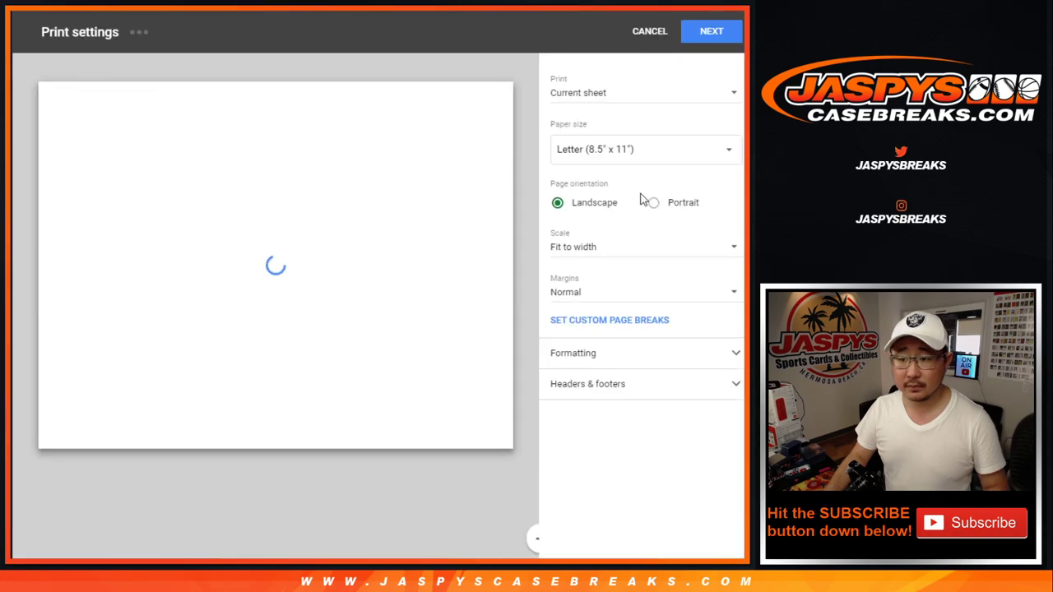
click(650, 202)
click(586, 383)
click(557, 439)
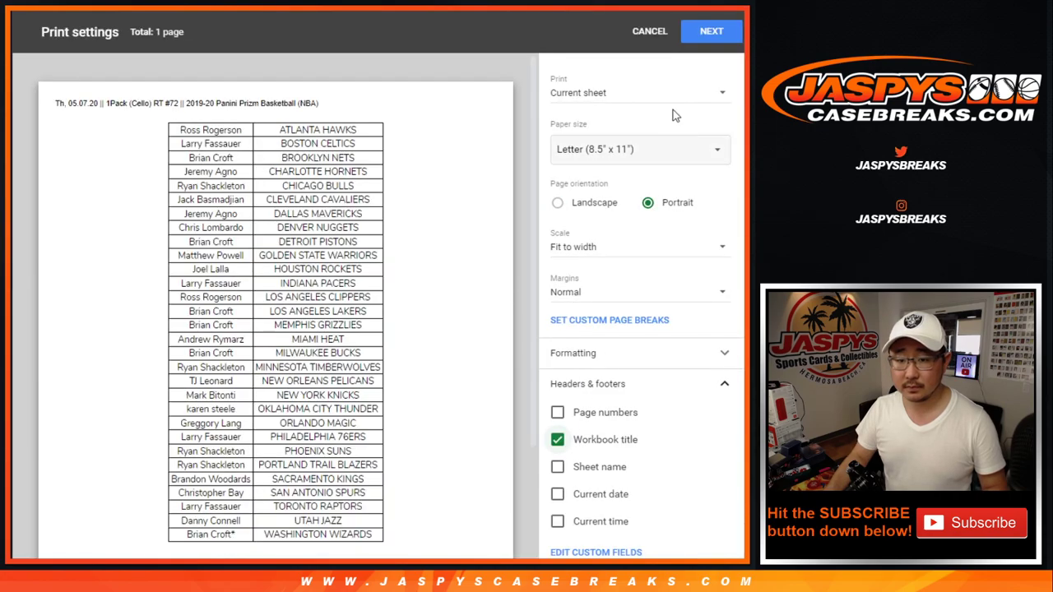
click(705, 33)
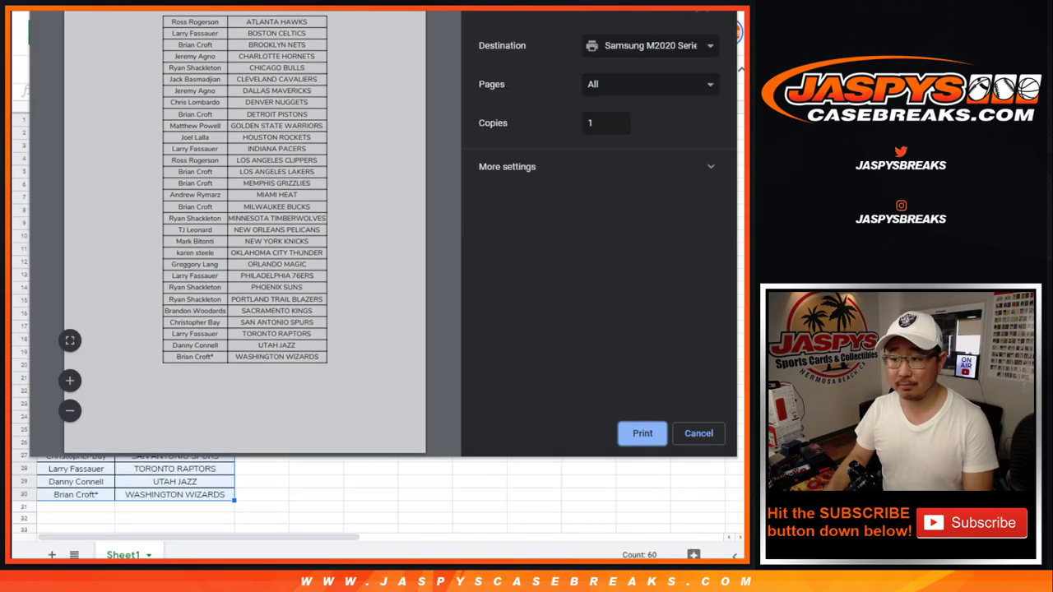
key(Return)
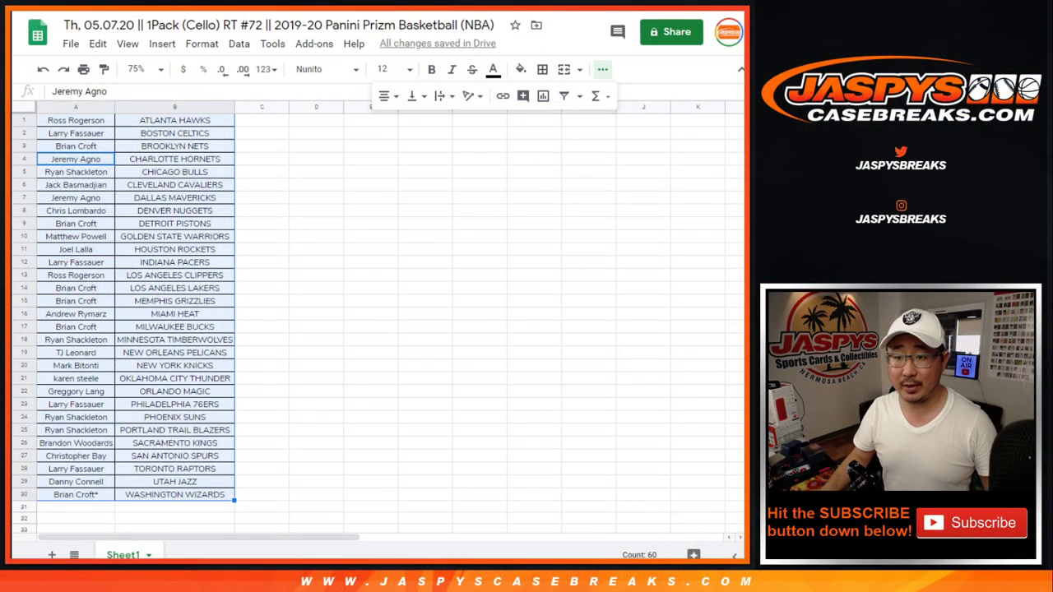
Copy the 30 team-sorted names from A1:A30 and go to the list randomizer.
click(73, 122)
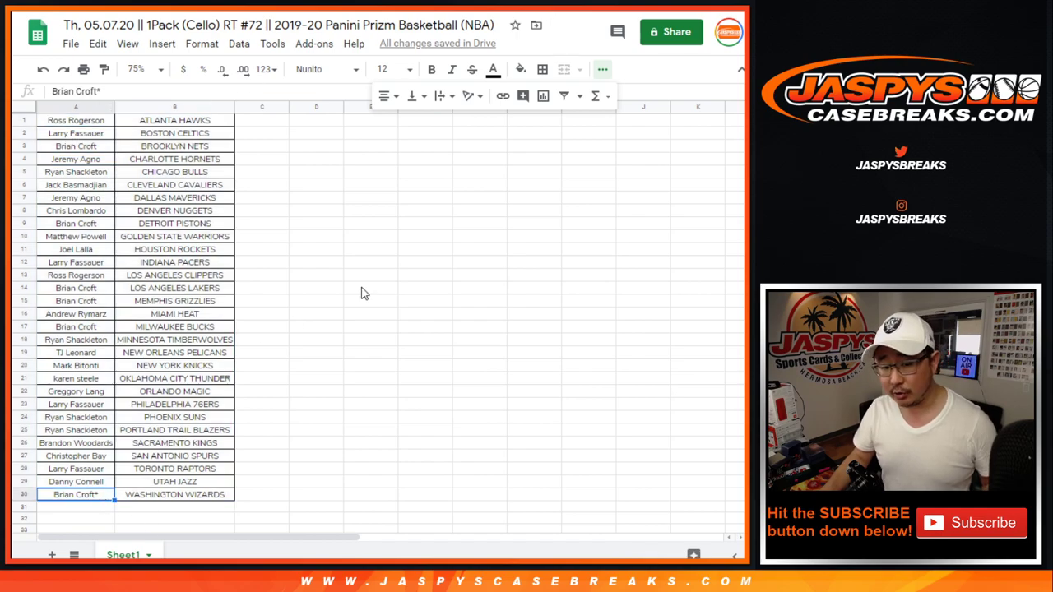
shift+click(71, 122)
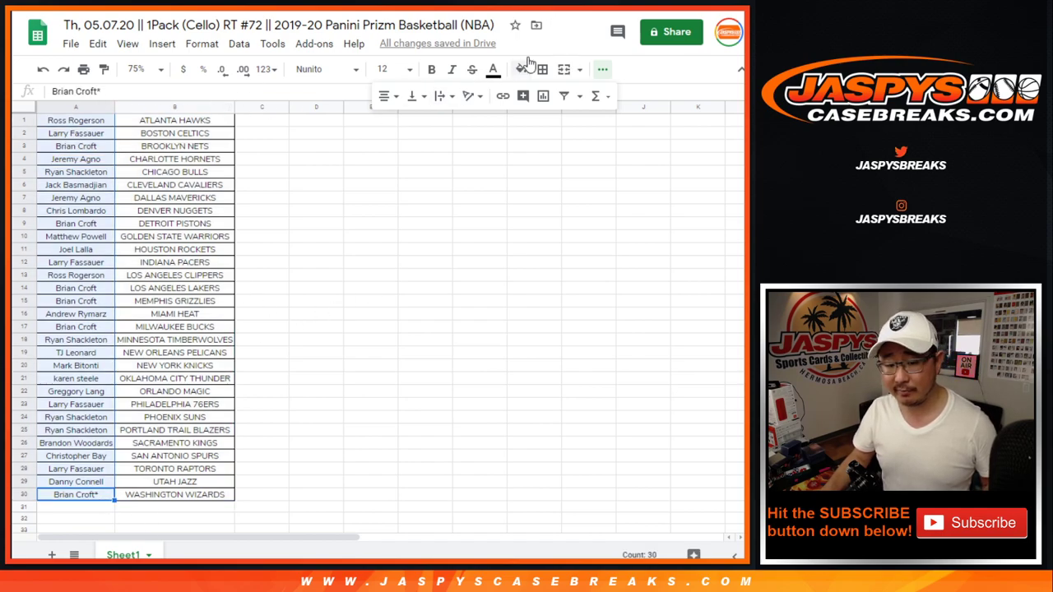
key(ctrl+c)
key(ctrl+Tab)
Paste the 30 names into the RANDOM.ORG list randomizer's entry box.
click(228, 373)
key(ctrl+v)
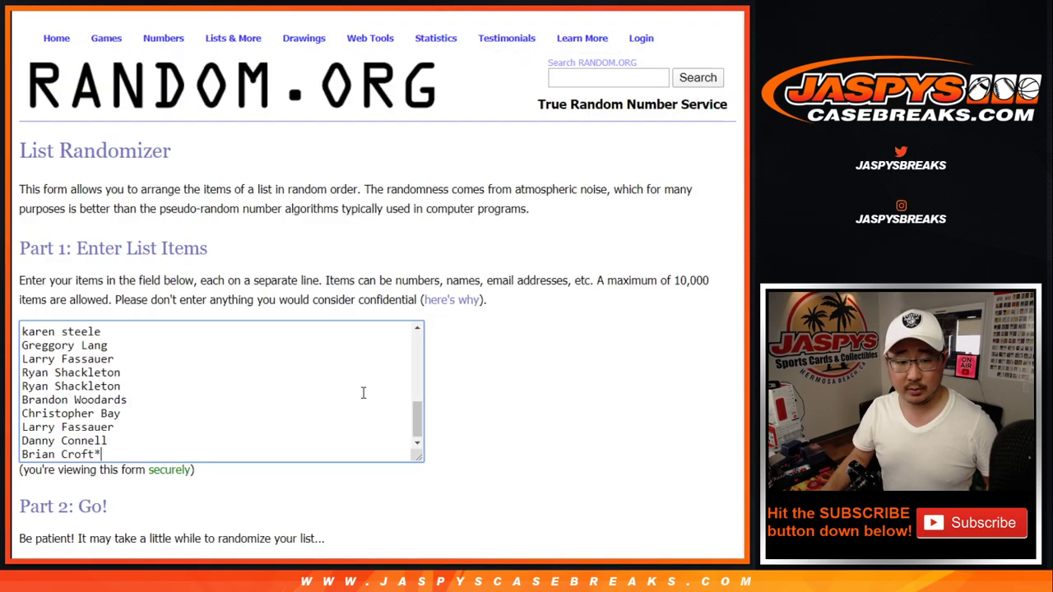
scroll(374, 395, up, 10)
Roll two virtual dice, getting 1 and 4, and return to the name list.
key(ctrl+Tab)
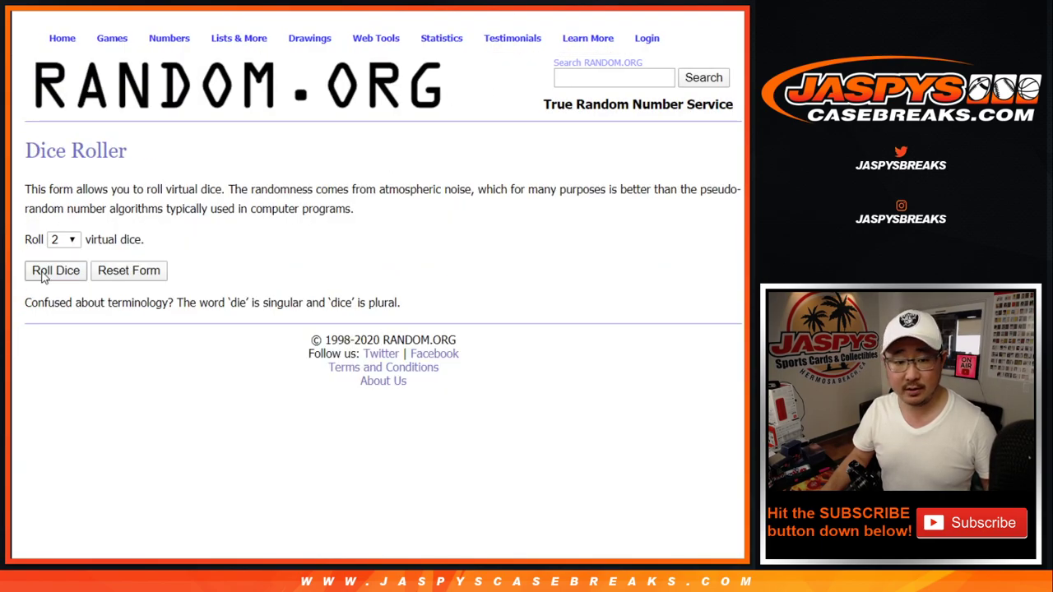
click(47, 277)
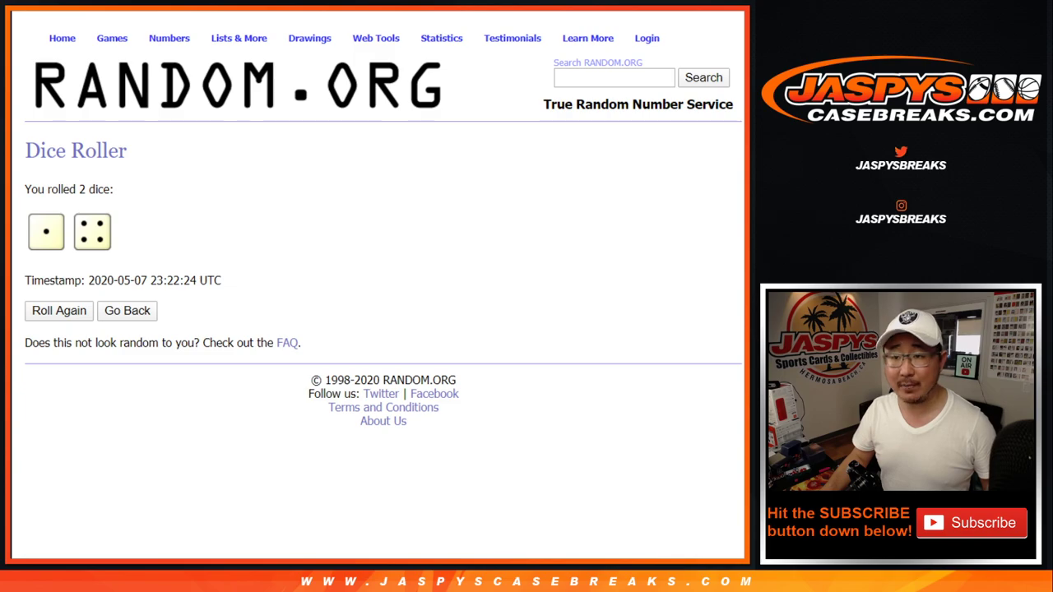
key(ctrl+Tab)
scroll(49, 461, down, 2)
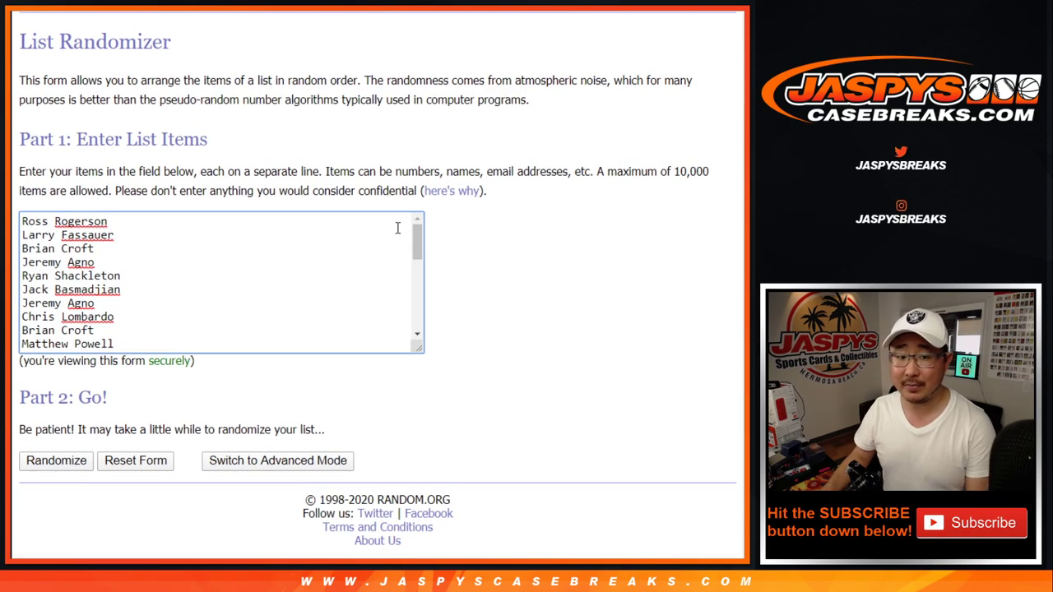
Randomize the name list five times to match the dice total of 5.
click(47, 466)
scroll(47, 466, down, 3)
click(42, 462)
scroll(46, 466, down, 4)
click(45, 465)
scroll(46, 465, down, 4)
click(43, 462)
scroll(43, 463, down, 4)
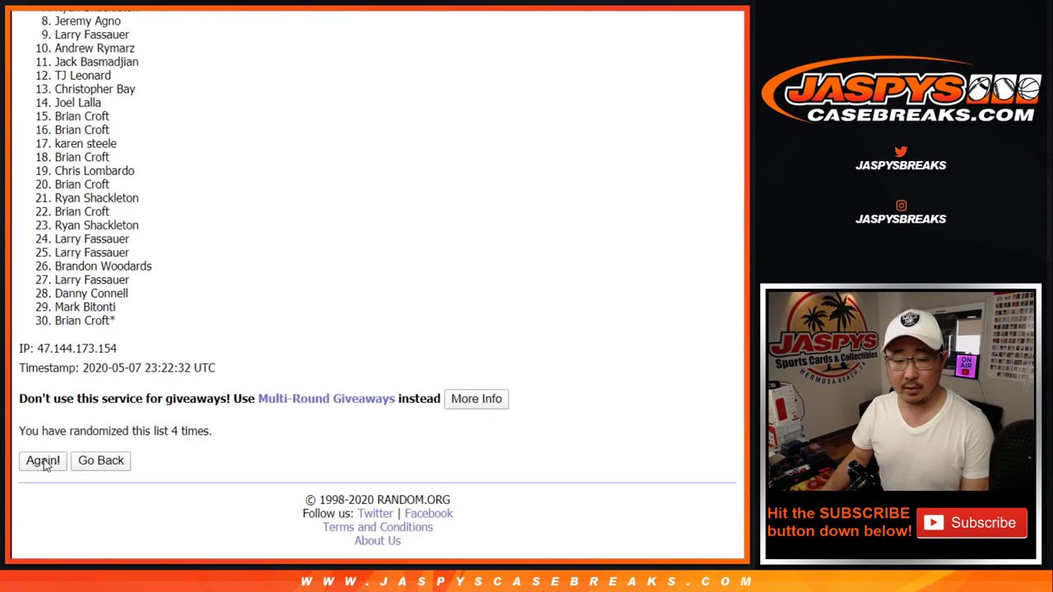
key(Return)
scroll(727, 329, down, 4)
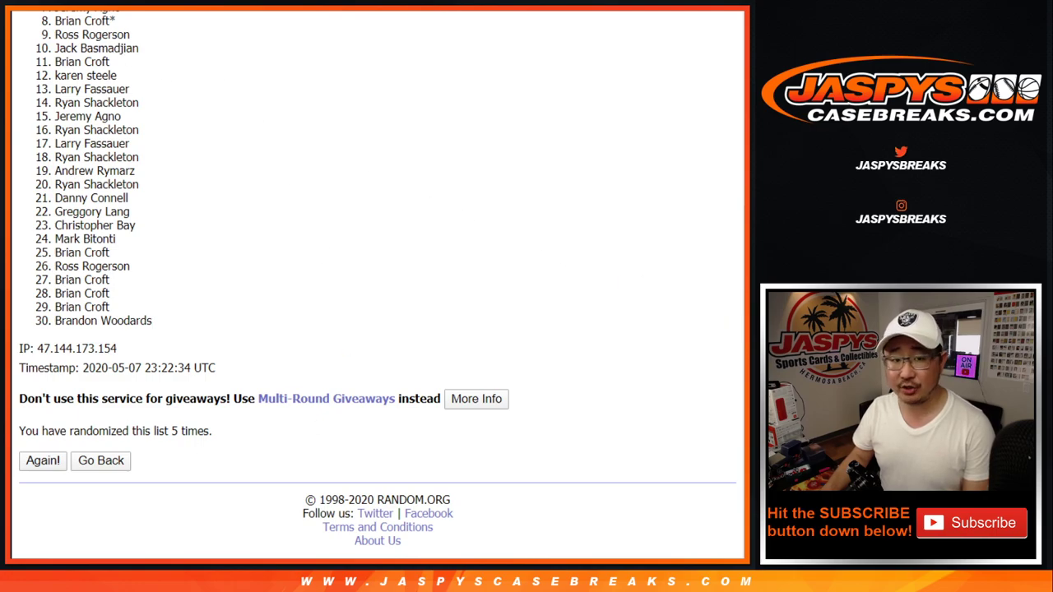
Highlight the top eight names, entries 1 through 8, of the final order.
scroll(378, 282, up, 1)
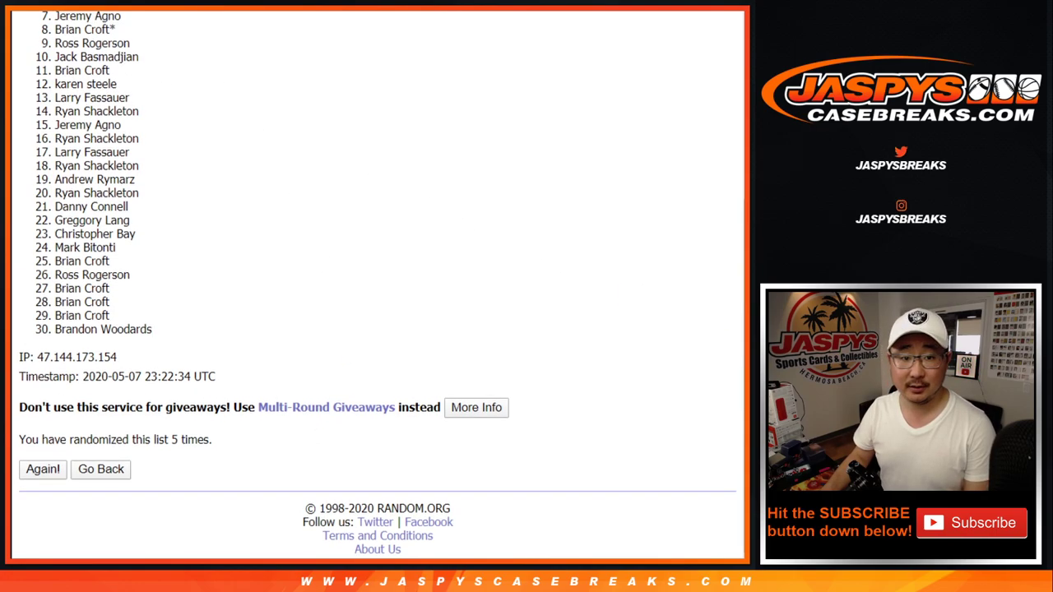
scroll(378, 284, up, 1)
scroll(377, 284, up, 1)
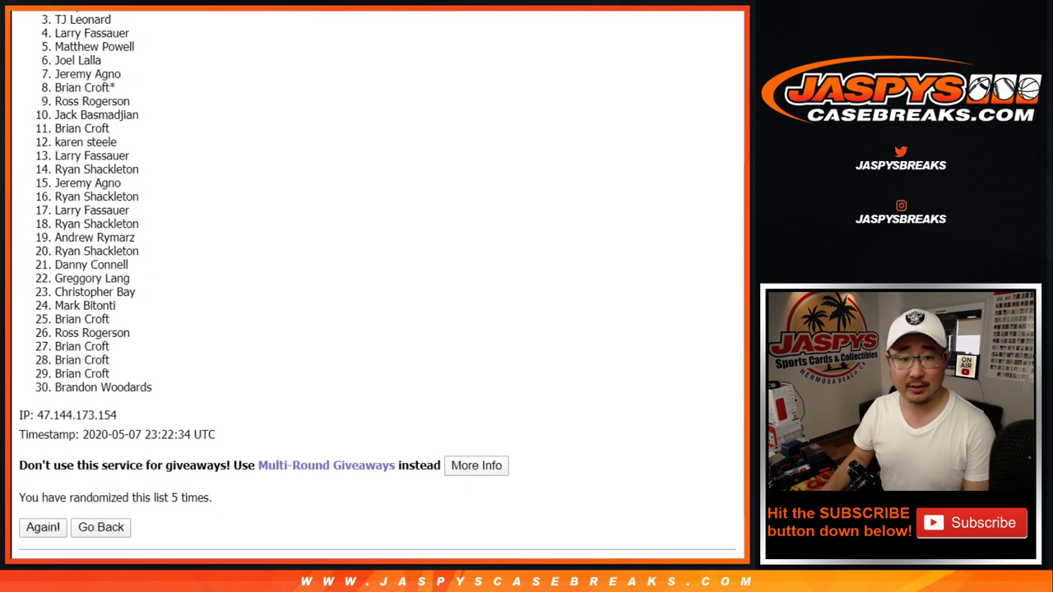
scroll(466, 169, up, 1)
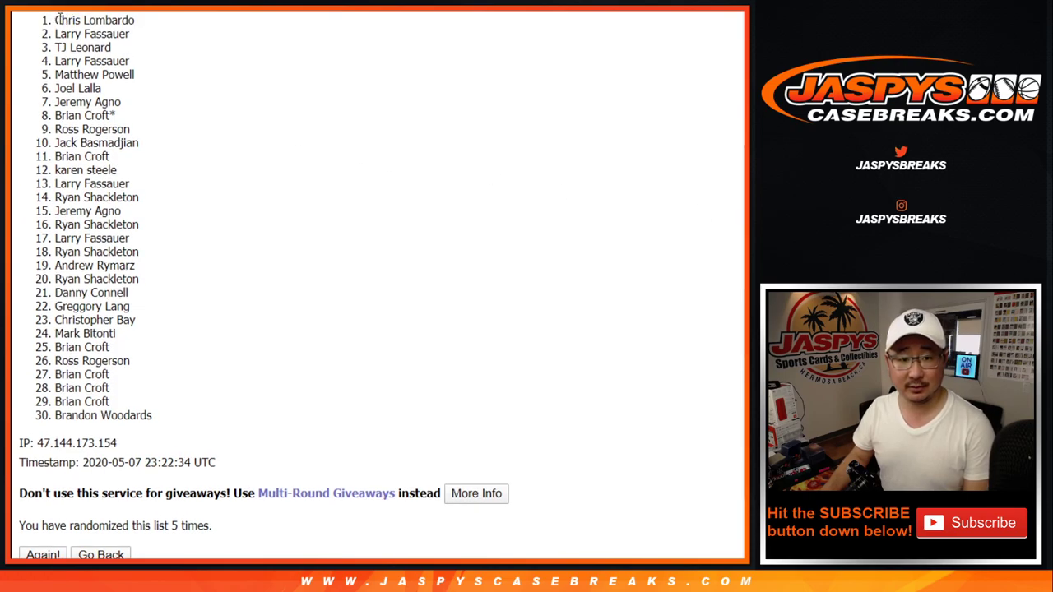
drag(59, 18, 139, 125)
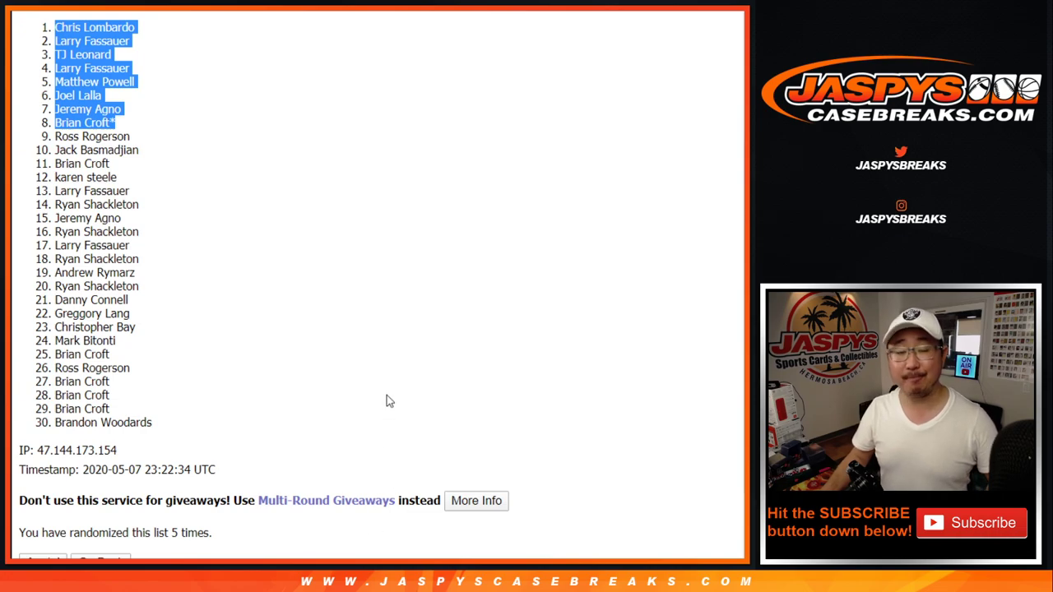